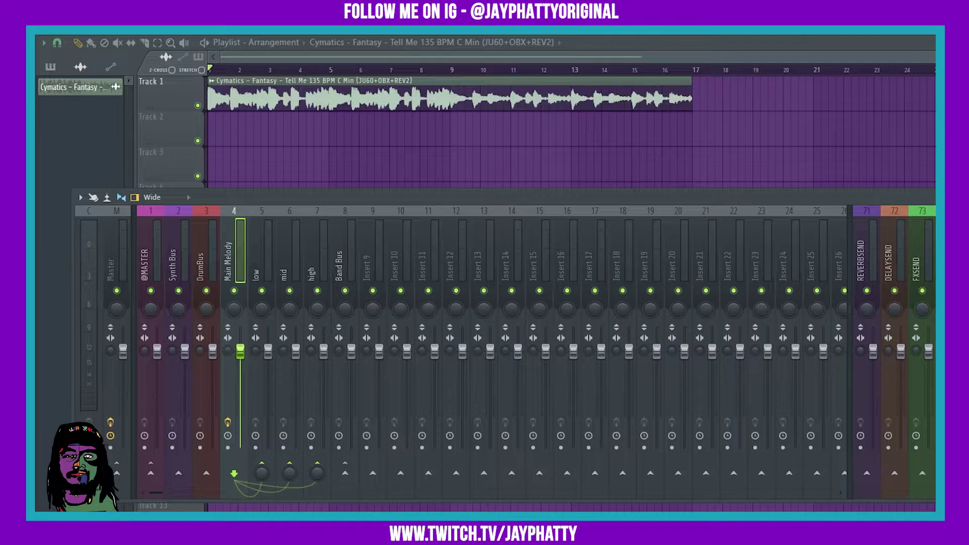
Play the melody loop and compare the Frequency Splitter on Main Melody in two-band and three-band mode.
{"action": "key", "text": "space"}
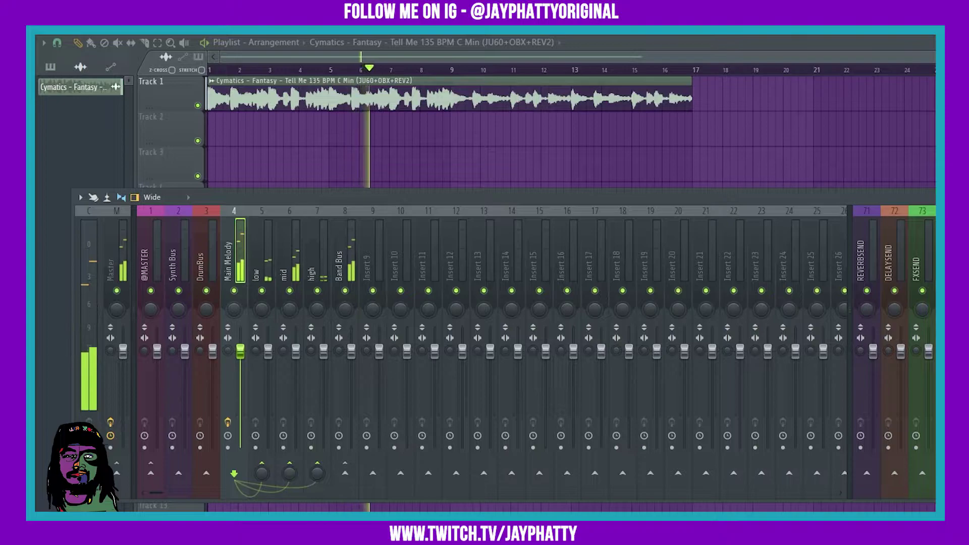
{"action": "key", "text": "space"}
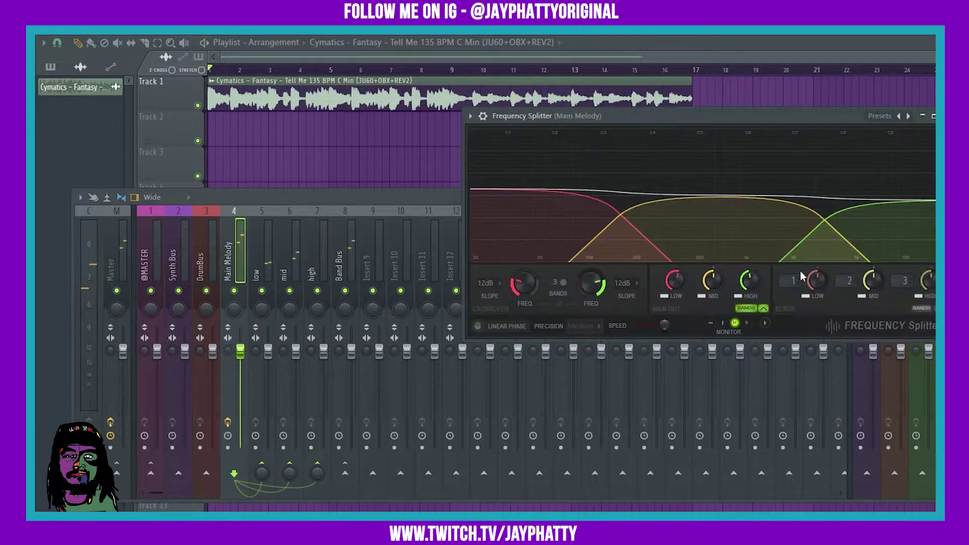
{"action": "left_click_drag", "start_coordinate": [629, 126], "coordinate": [285, 80]}
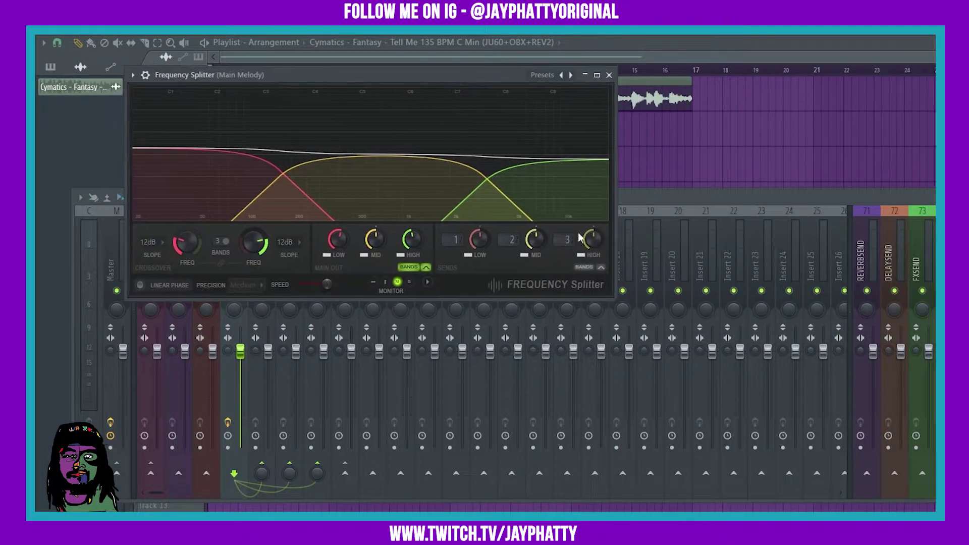
{"action": "left_click", "coordinate": [232, 242]}
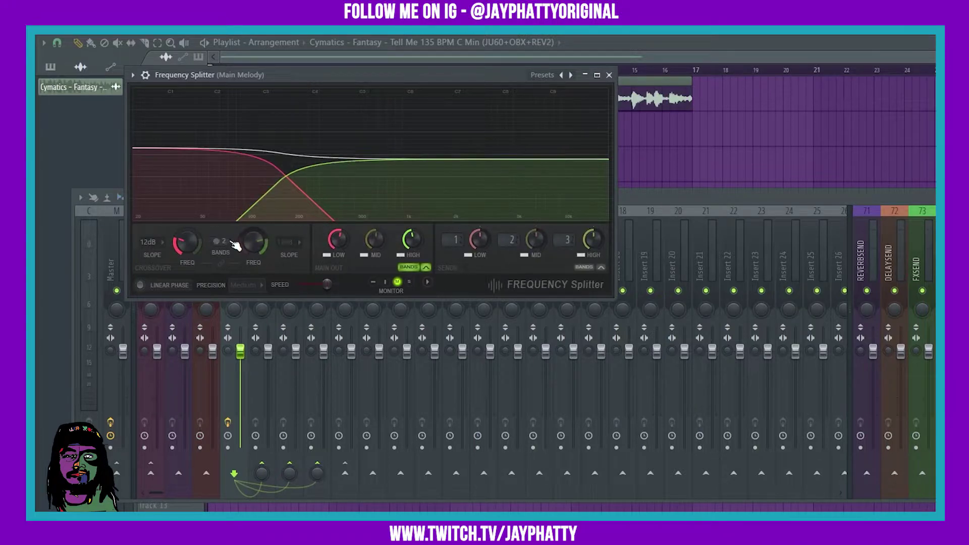
{"action": "left_click", "coordinate": [231, 242]}
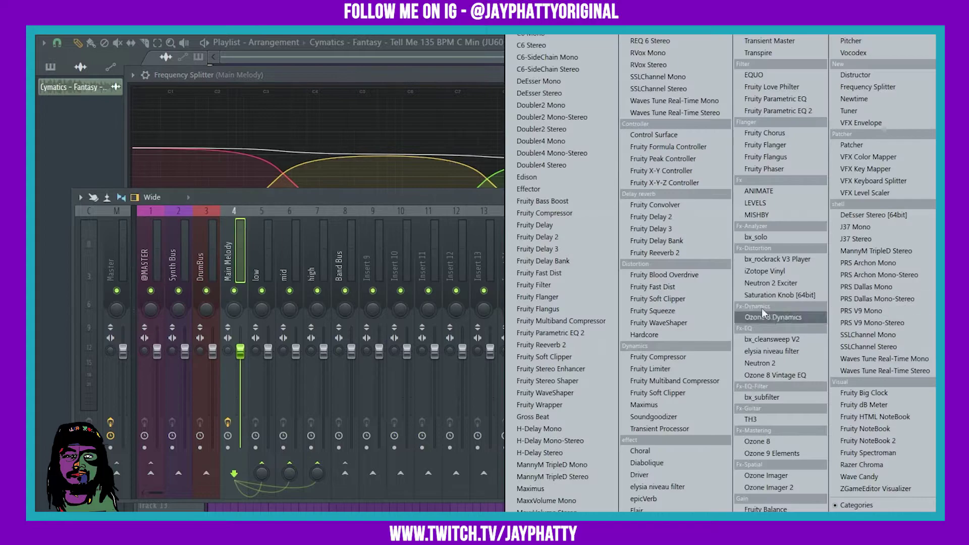
Look up Frequency Splitter in the list of available effects for the Main Melody track.
{"action": "left_click", "coordinate": [281, 202]}
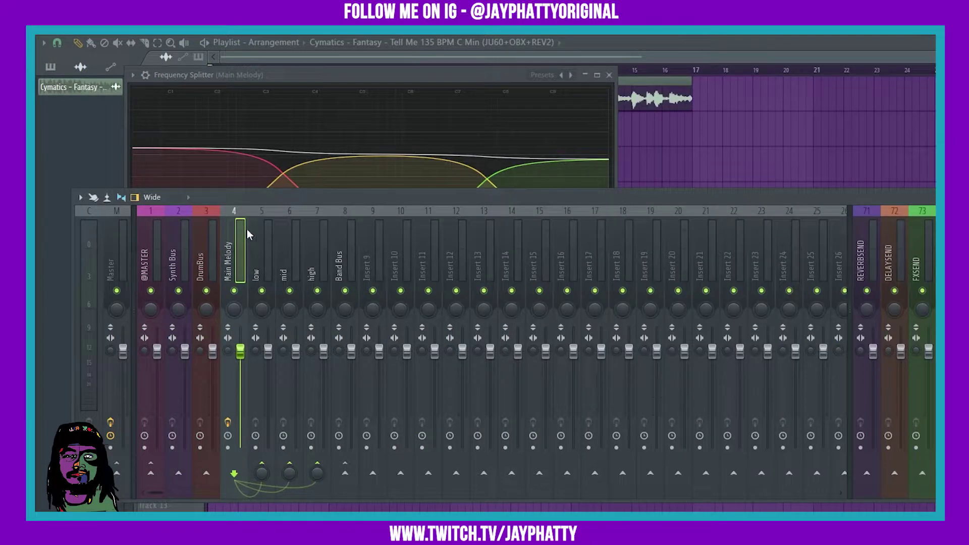
{"action": "left_click", "coordinate": [228, 253]}
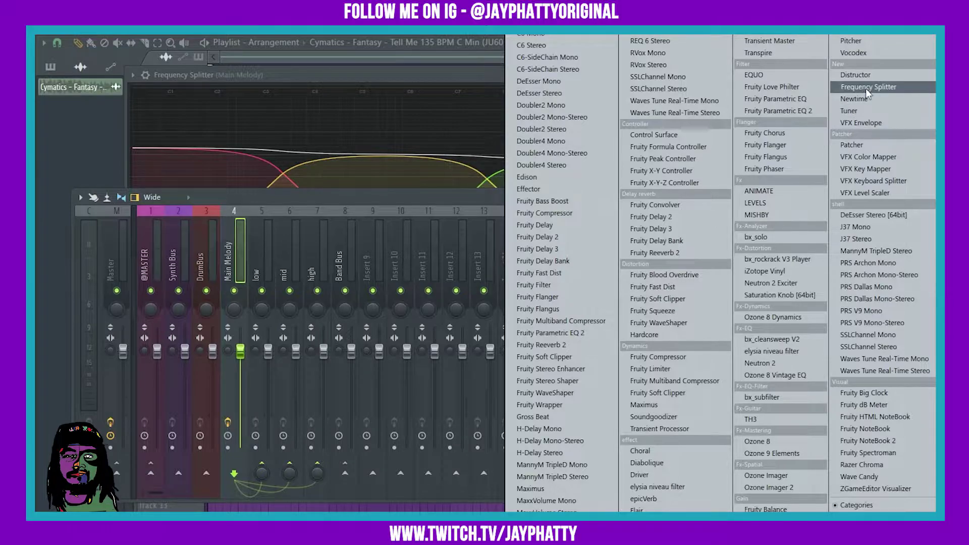
{"action": "left_click", "coordinate": [387, 81]}
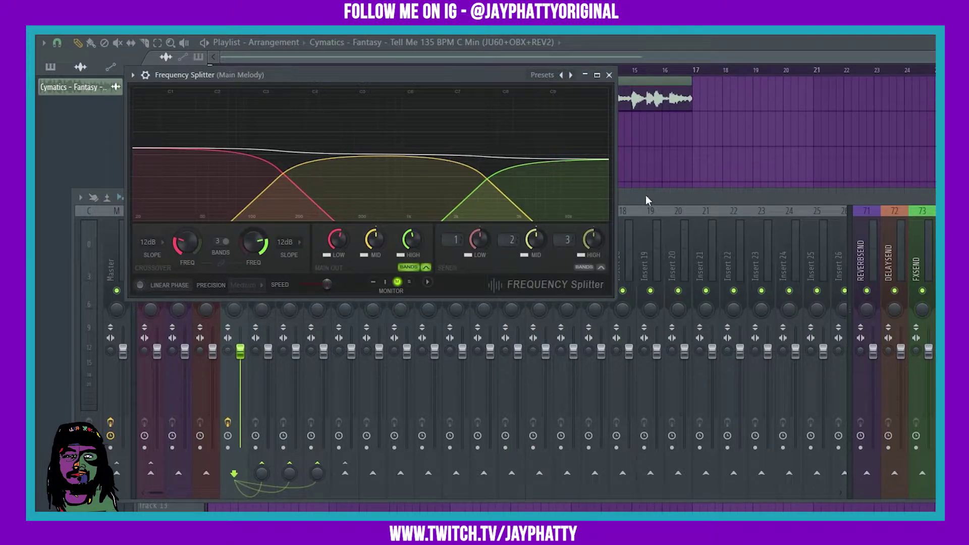
Examine how the Main Melody, low, mid, high and Band Bus mixer tracks are routed to one another.
{"action": "key", "text": "F9"}
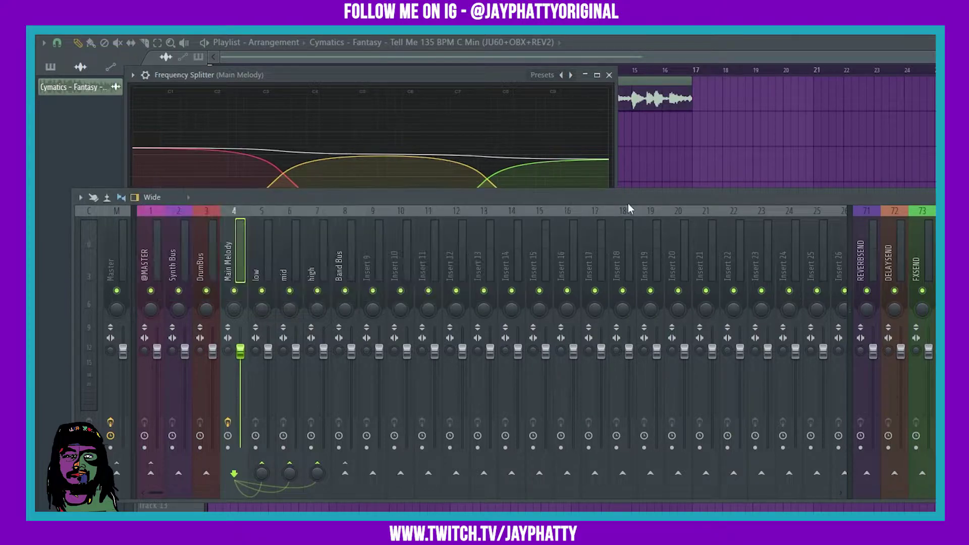
{"action": "left_click", "coordinate": [268, 259]}
{"action": "left_click", "coordinate": [287, 256]}
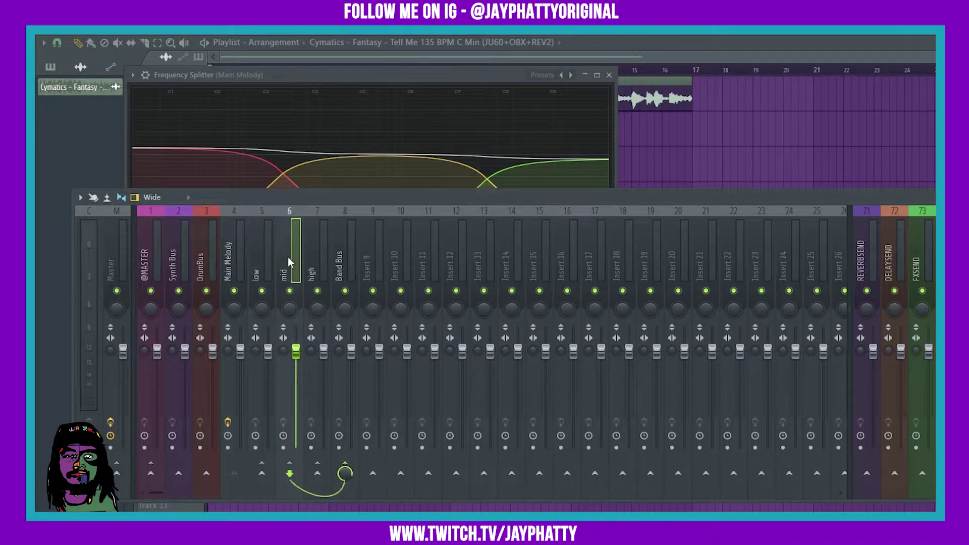
{"action": "left_click", "coordinate": [311, 272]}
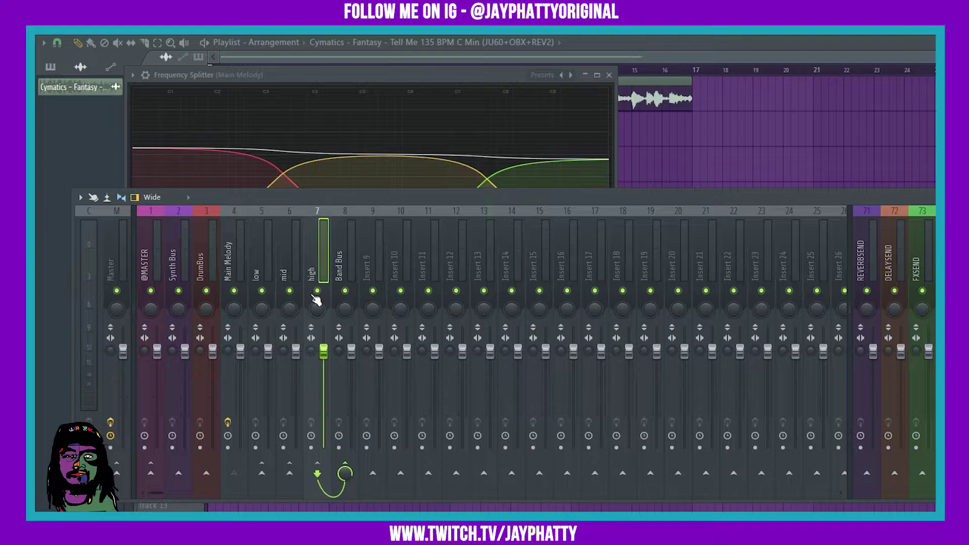
{"action": "left_click", "coordinate": [301, 238]}
{"action": "left_click", "coordinate": [334, 245]}
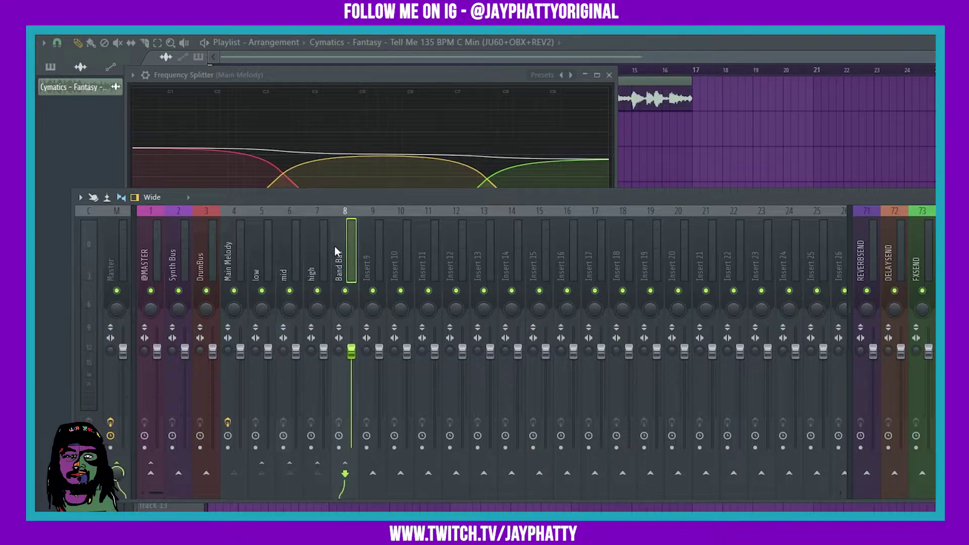
{"action": "left_click", "coordinate": [317, 252]}
{"action": "left_click", "coordinate": [290, 258]}
{"action": "left_click", "coordinate": [263, 265]}
{"action": "left_click", "coordinate": [242, 264]}
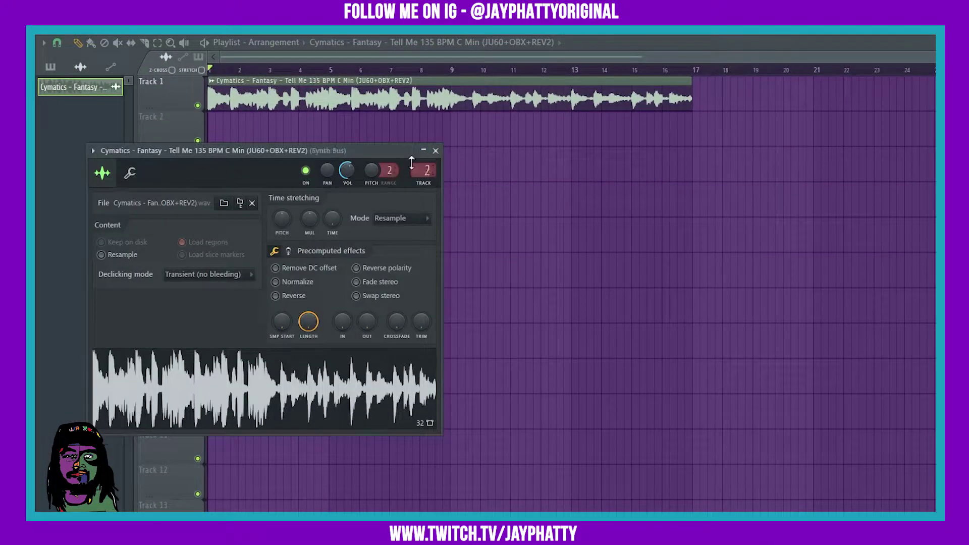
Assign the Cymatics melody sample to mixer track 4 and load Frequency Splitter on that track.
{"action": "left_click", "coordinate": [434, 151]}
{"action": "key", "text": "F6"}
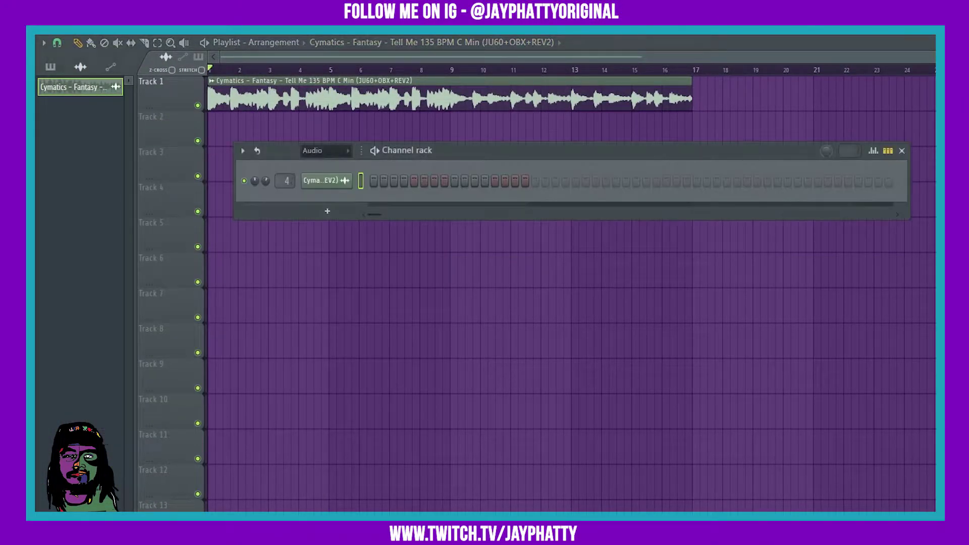
{"action": "key", "text": "F9"}
{"action": "left_click", "coordinate": [933, 360]}
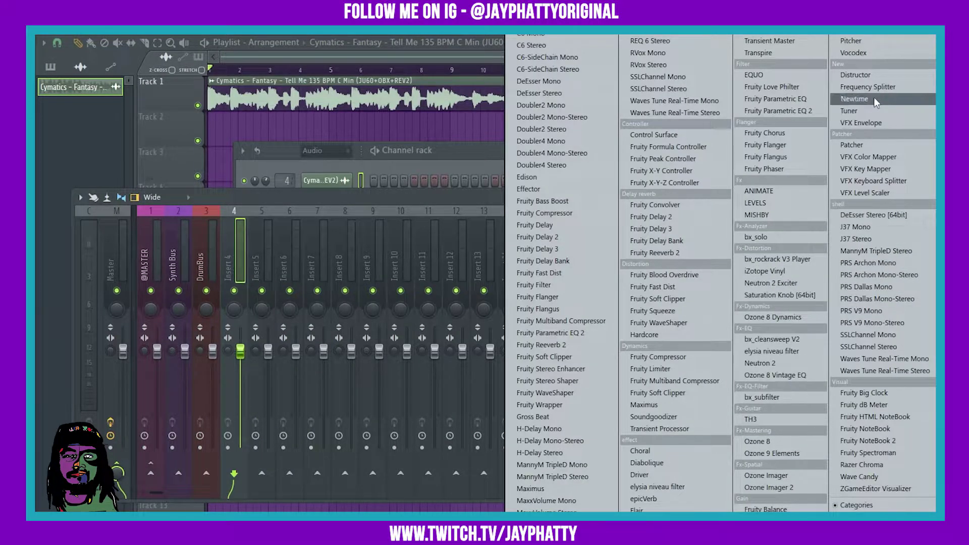
{"action": "left_click", "coordinate": [858, 87]}
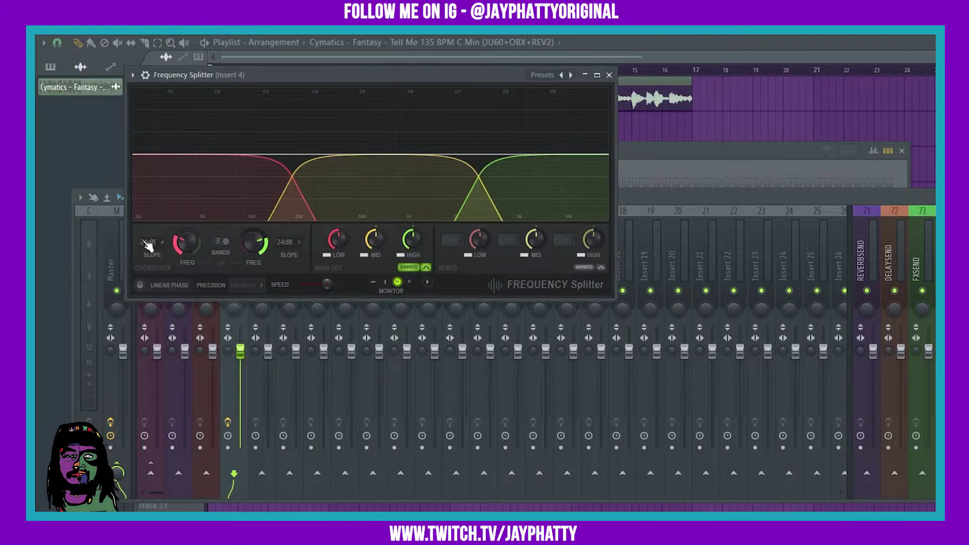
Set both crossover slopes of the Frequency Splitter to 12dB.
{"action": "left_click", "coordinate": [154, 242]}
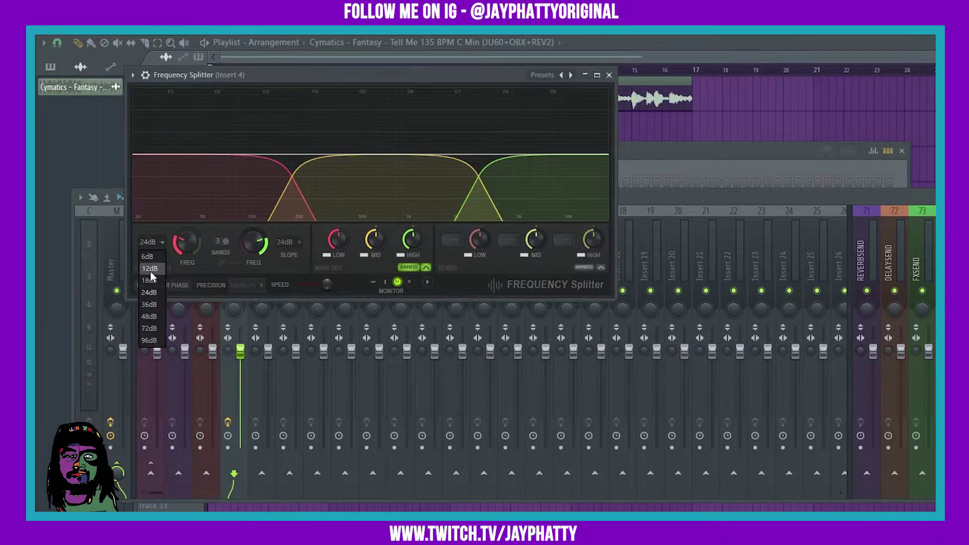
{"action": "left_click", "coordinate": [149, 269]}
{"action": "left_click", "coordinate": [302, 260]}
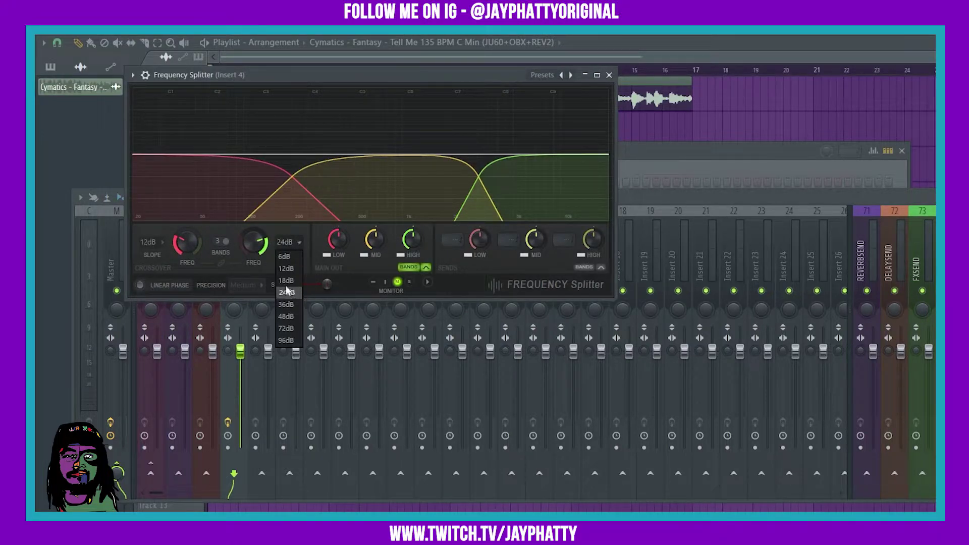
{"action": "left_click", "coordinate": [286, 268]}
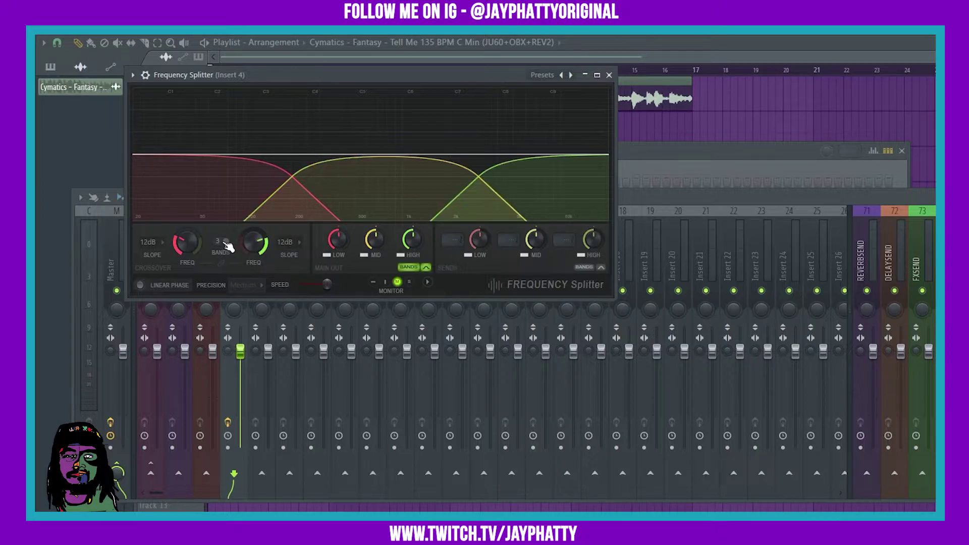
Lower the low-mid crossover frequency and raise the mid-high crossover frequency in the Frequency Splitter, leaving linear phase off.
{"action": "left_click_drag", "start_coordinate": [339, 238], "coordinate": [409, 229]}
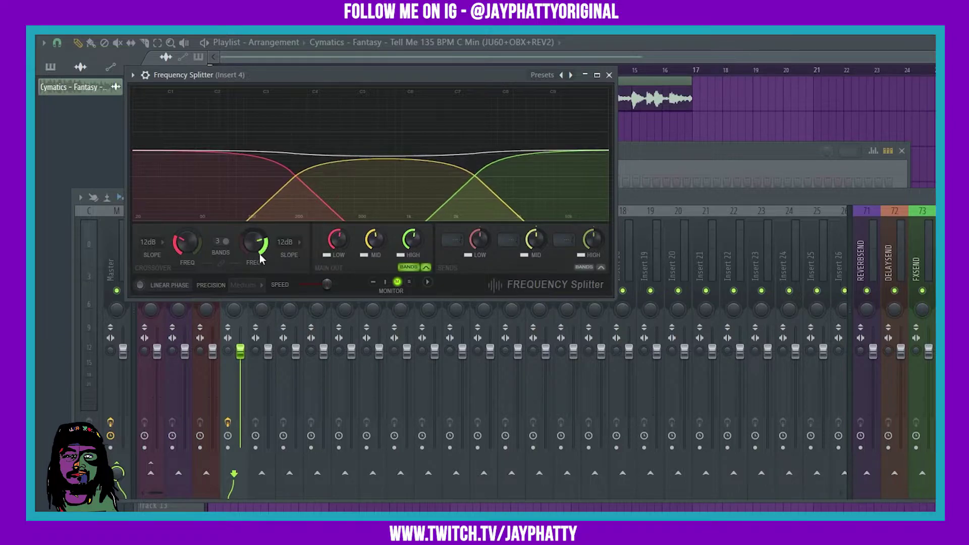
{"action": "mouse_move", "coordinate": [258, 245]}
{"action": "left_mouse_down"}
{"action": "mouse_move", "coordinate": [259, 257]}
{"action": "mouse_move", "coordinate": [255, 247]}
{"action": "left_mouse_up"}
{"action": "left_click_drag", "start_coordinate": [194, 247], "coordinate": [195, 256]}
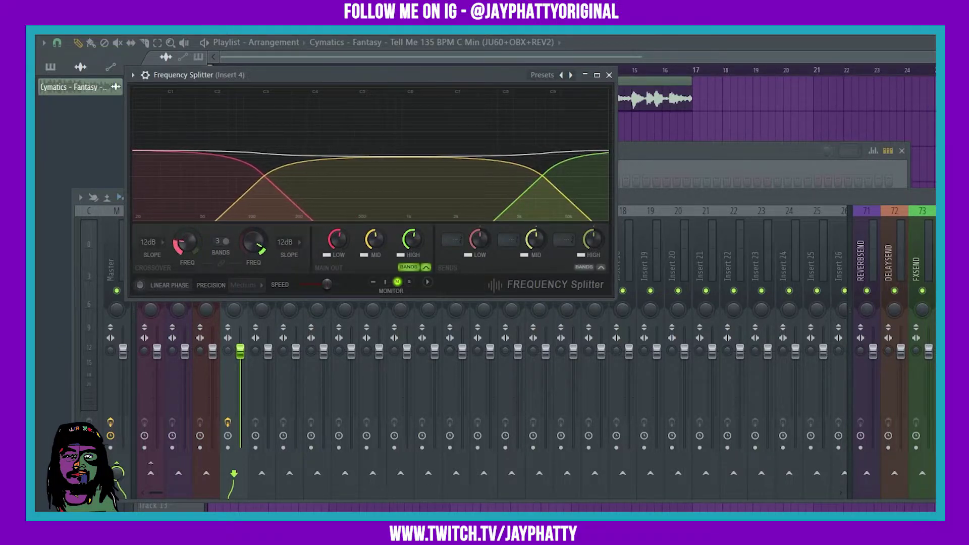
{"action": "left_click_drag", "start_coordinate": [259, 243], "coordinate": [255, 249]}
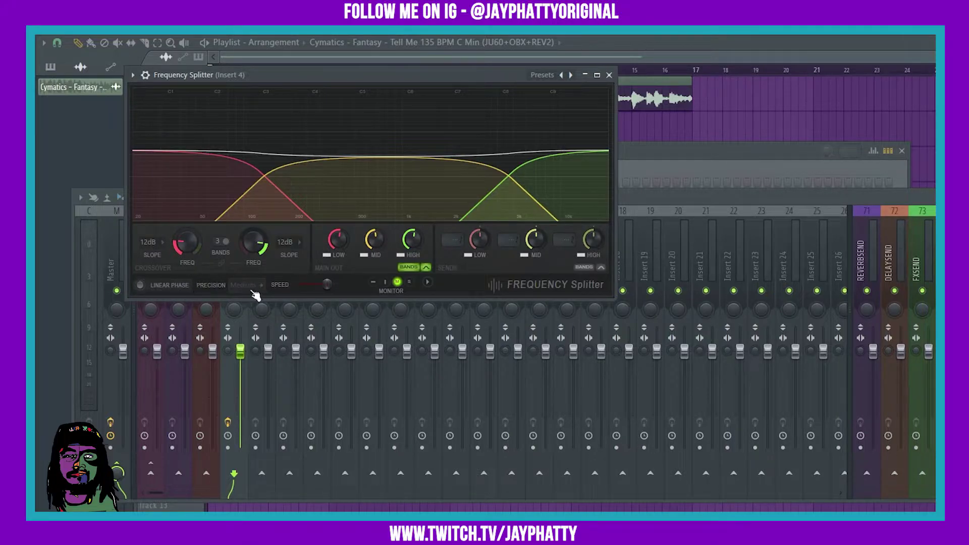
{"action": "left_click", "coordinate": [140, 285]}
{"action": "left_click", "coordinate": [140, 285]}
{"action": "left_click_drag", "start_coordinate": [282, 75], "coordinate": [444, 175]}
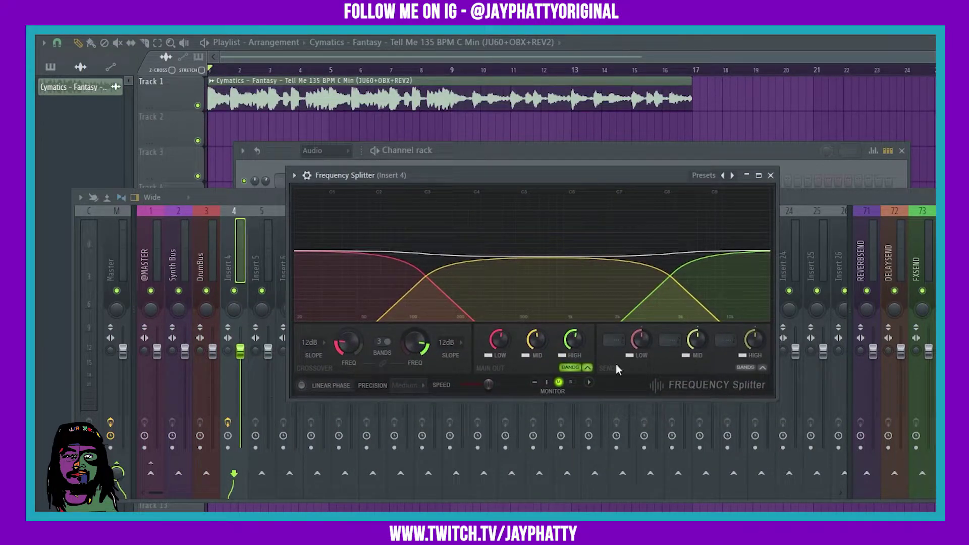
Rename mixer track 4 as Main Melody.
{"action": "left_click", "coordinate": [797, 201]}
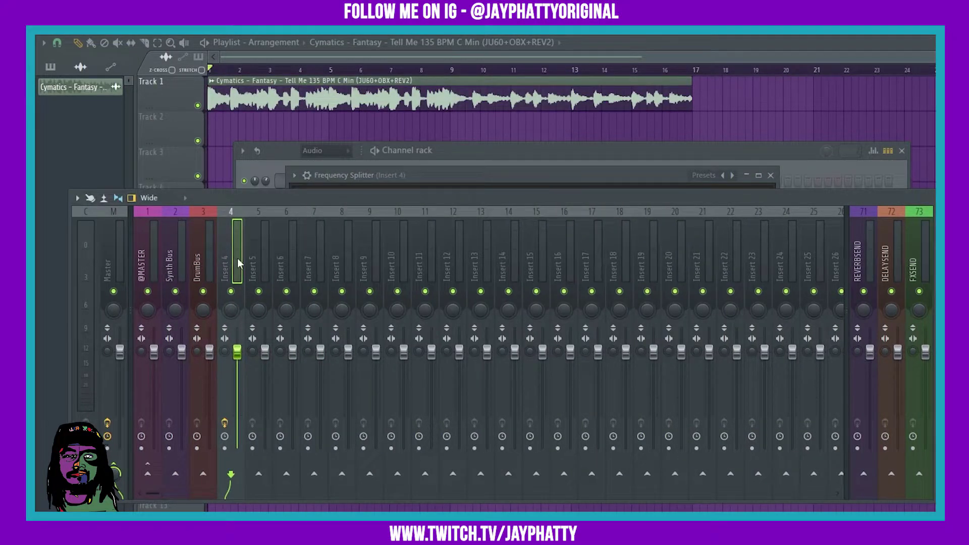
{"action": "right_click", "coordinate": [233, 243]}
{"action": "left_click", "coordinate": [276, 221]}
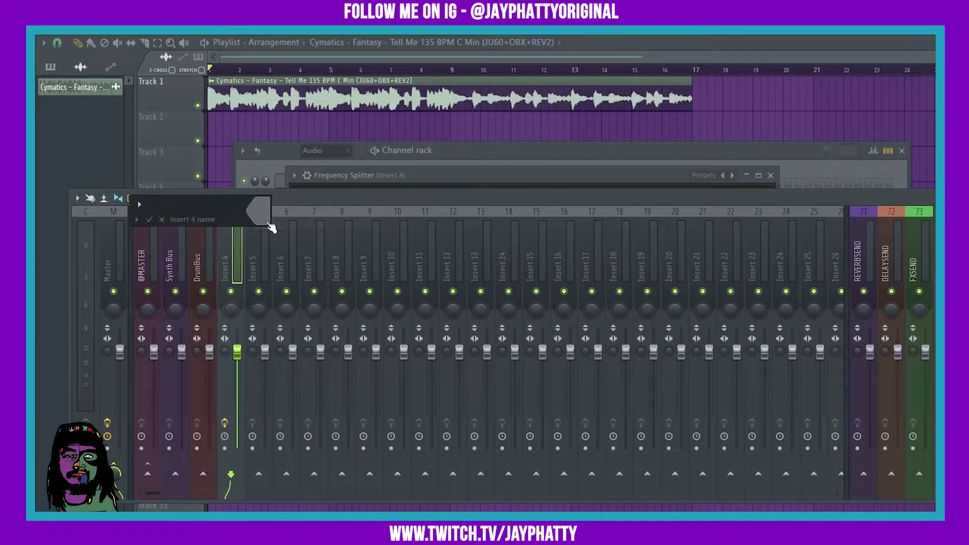
{"action": "type", "text": "Main Melody"}
{"action": "key", "text": "Return"}
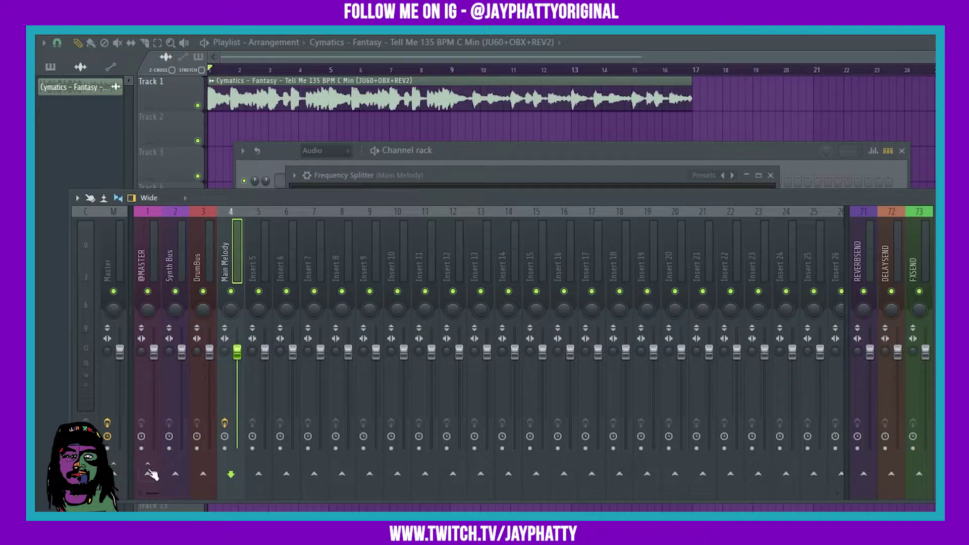
Route the Main Melody track to inserts 5, 6 and 7, keeping each earlier send.
{"action": "right_click", "coordinate": [259, 474]}
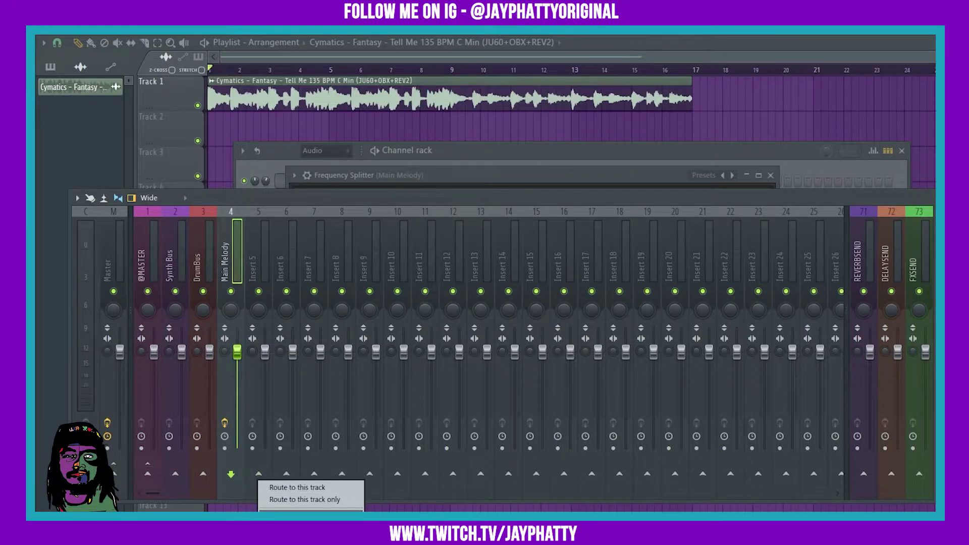
{"action": "left_click", "coordinate": [278, 487]}
{"action": "right_click", "coordinate": [284, 480]}
{"action": "left_click", "coordinate": [303, 487]}
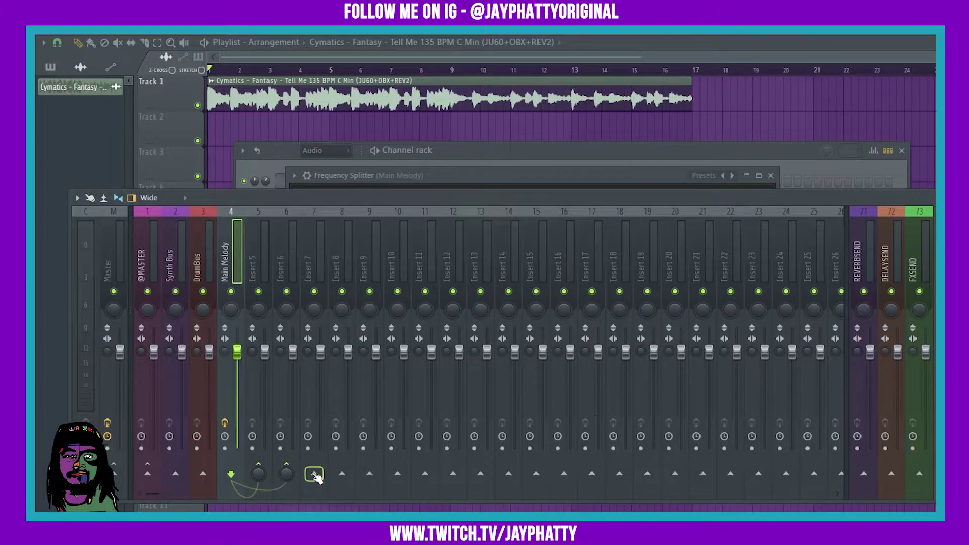
{"action": "right_click", "coordinate": [313, 475]}
{"action": "left_click", "coordinate": [348, 483]}
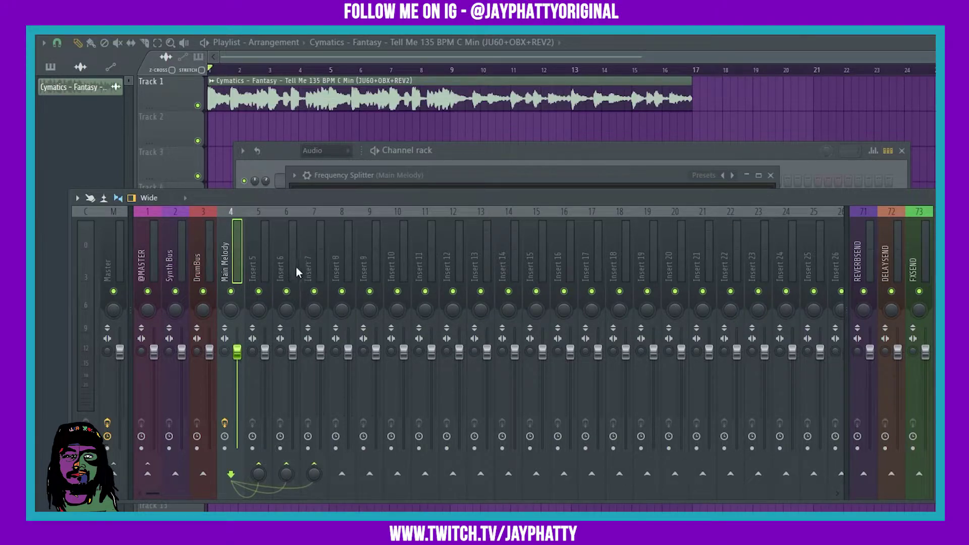
Rename mixer insert 8 as Band Bus.
{"action": "right_click", "coordinate": [335, 256]}
{"action": "left_click", "coordinate": [382, 221]}
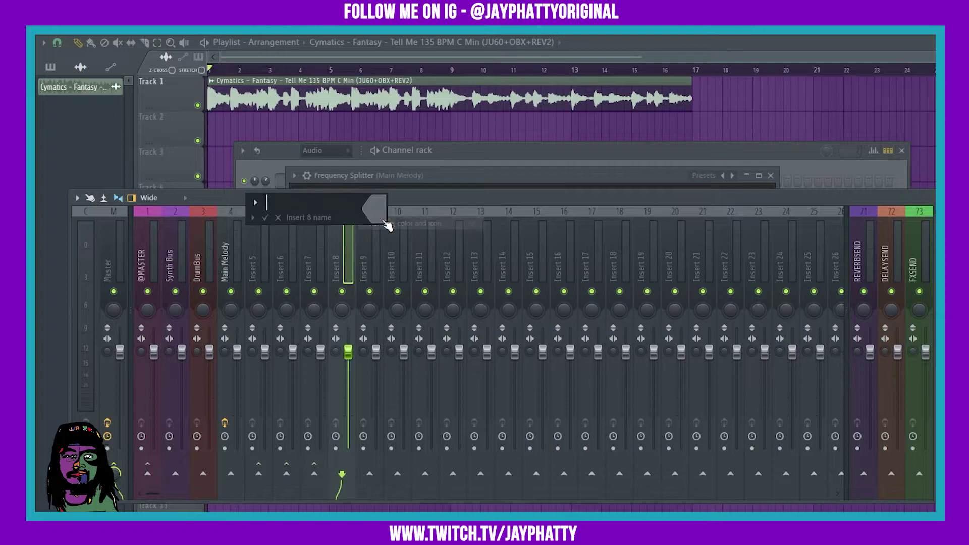
{"action": "type", "text": "Band Bu"}
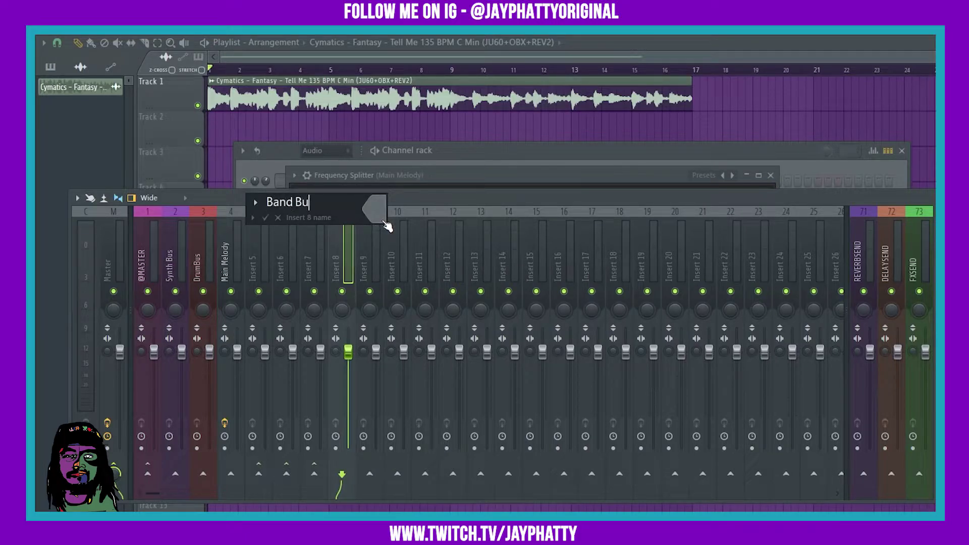
{"action": "type", "text": "s"}
{"action": "left_click", "coordinate": [268, 216]}
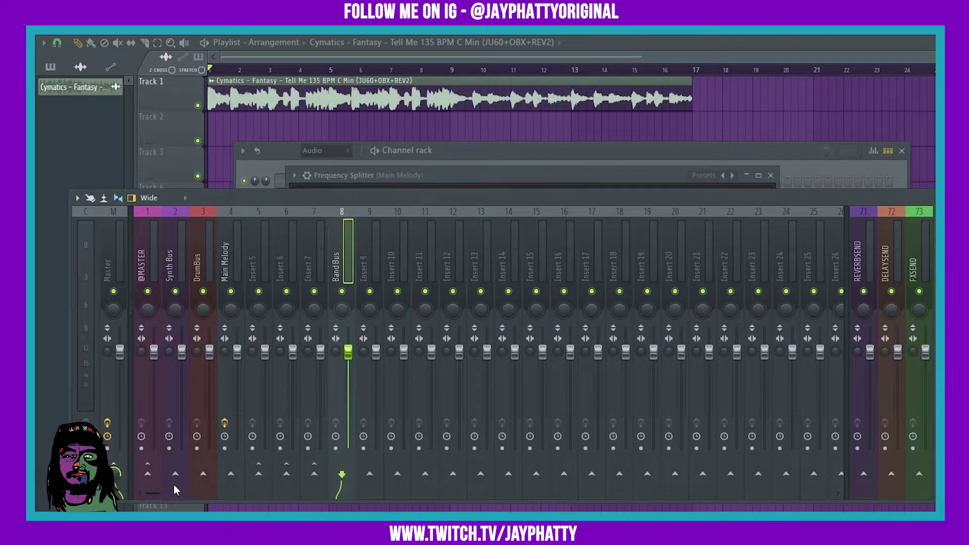
Select mixer inserts 5, 6 and 7 together and route them only to the Band Bus track.
{"action": "left_click", "coordinate": [261, 270]}
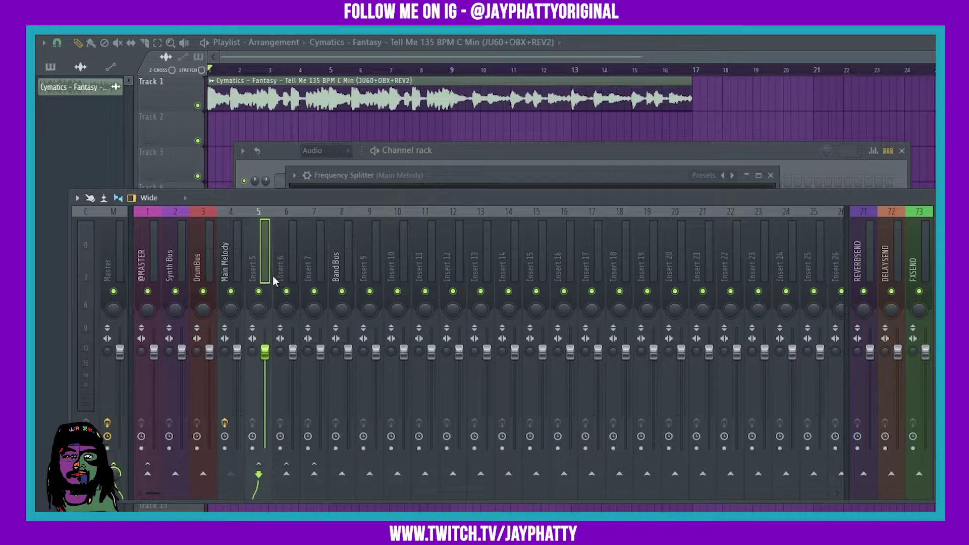
{"action": "left_click_drag", "start_coordinate": [256, 262], "coordinate": [304, 258]}
{"action": "right_click", "coordinate": [344, 244]}
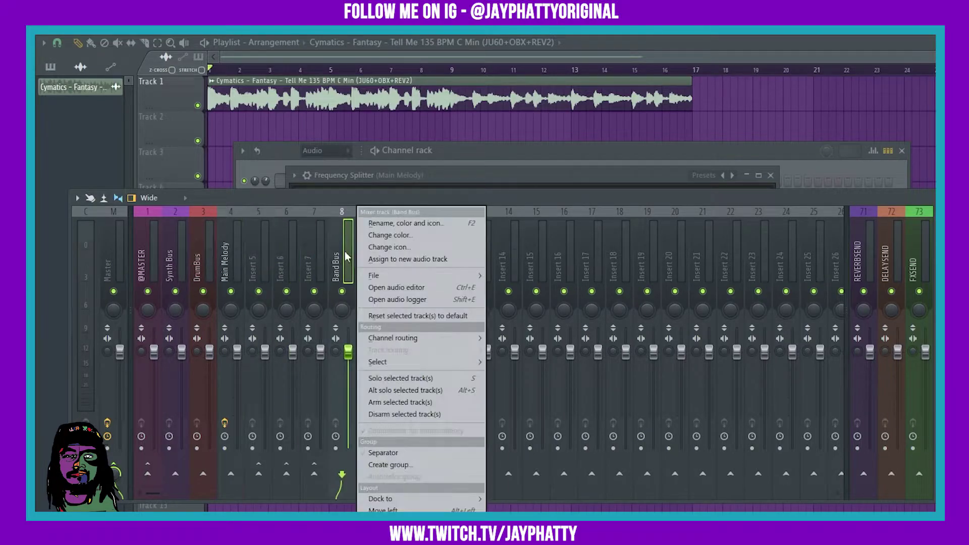
{"action": "left_click", "coordinate": [270, 245]}
{"action": "left_click_drag", "start_coordinate": [257, 245], "coordinate": [312, 261]}
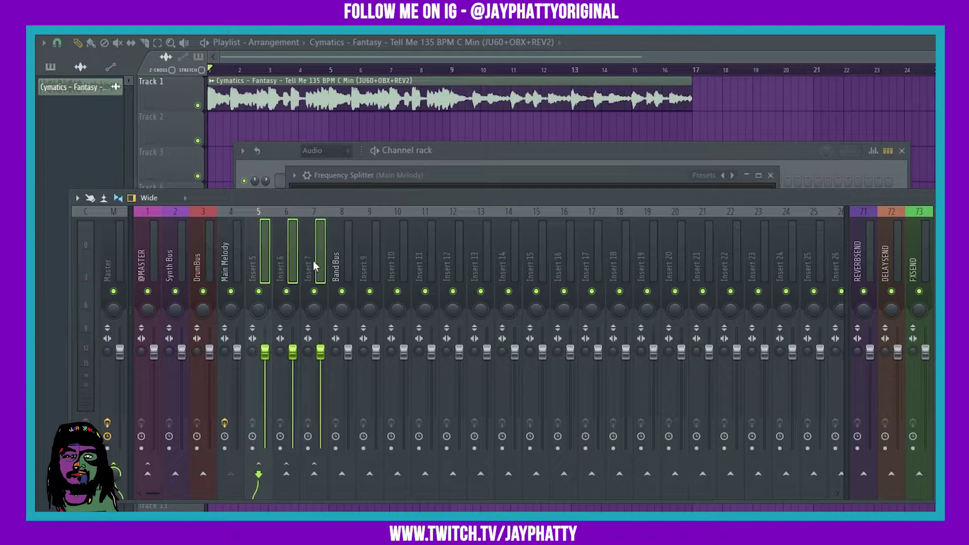
{"action": "right_click", "coordinate": [342, 474]}
{"action": "left_click", "coordinate": [375, 496]}
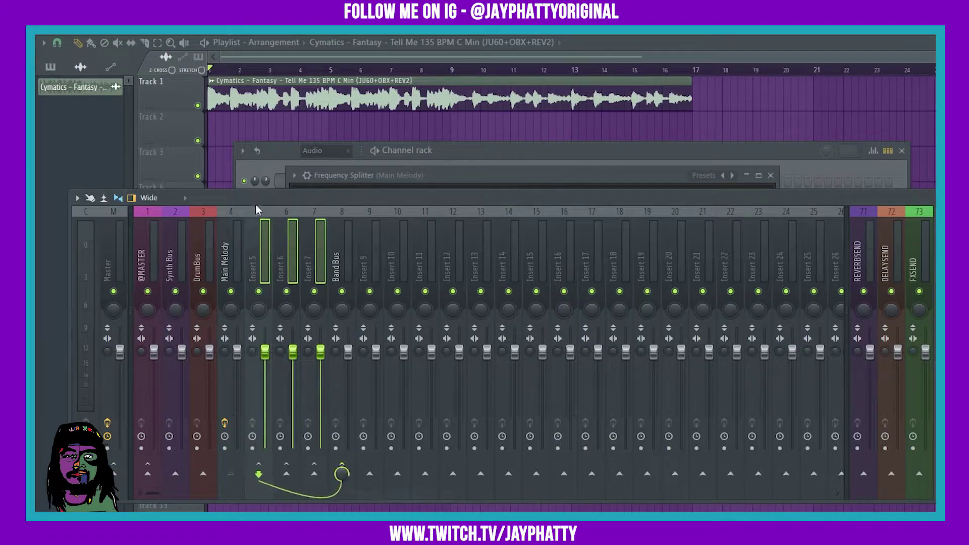
Rename mixer insert 5 as low.
{"action": "left_click", "coordinate": [263, 262]}
{"action": "right_click", "coordinate": [263, 262]}
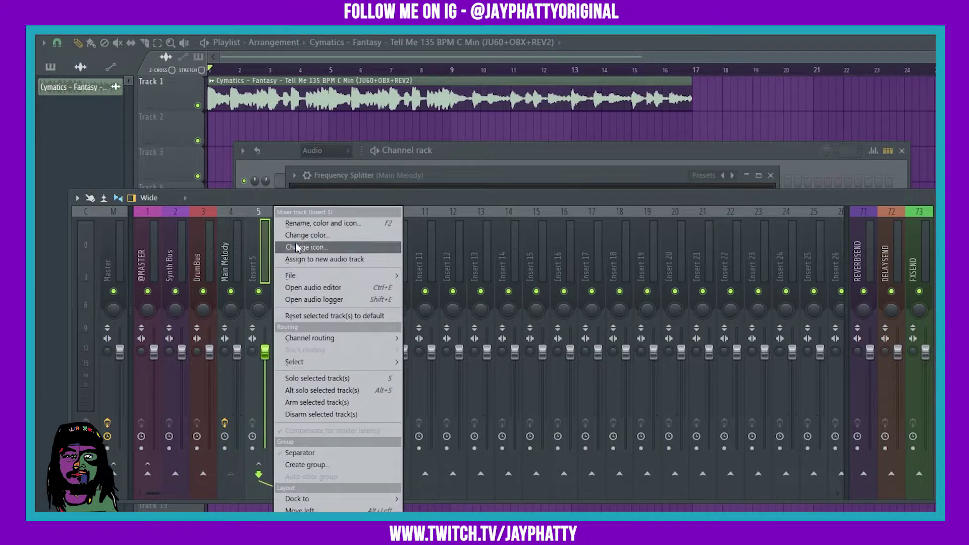
{"action": "left_click", "coordinate": [312, 220]}
{"action": "type", "text": "low"}
{"action": "key", "text": "Return"}
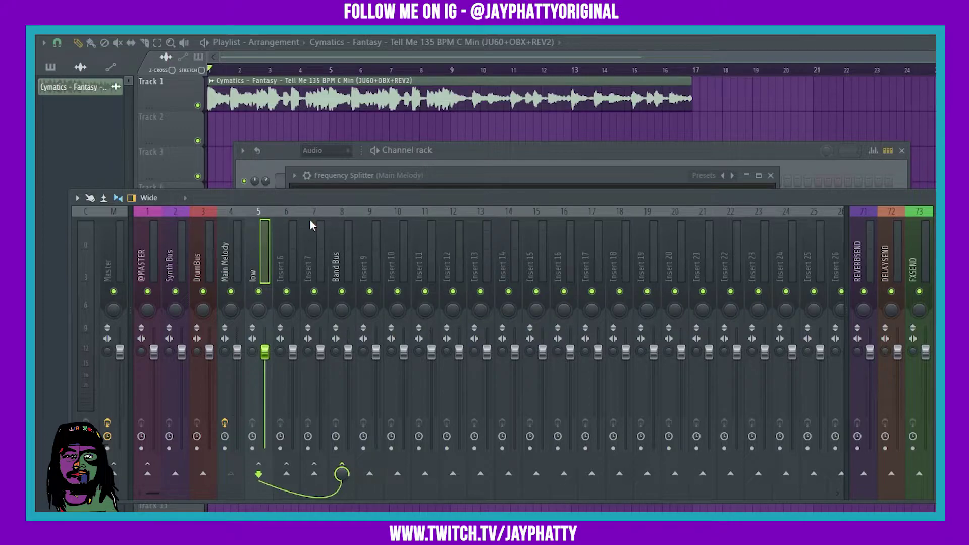
Rename mixer insert 6 as mid.
{"action": "left_click", "coordinate": [297, 251]}
{"action": "right_click", "coordinate": [302, 244]}
{"action": "left_click", "coordinate": [335, 223]}
{"action": "type", "text": "mid"}
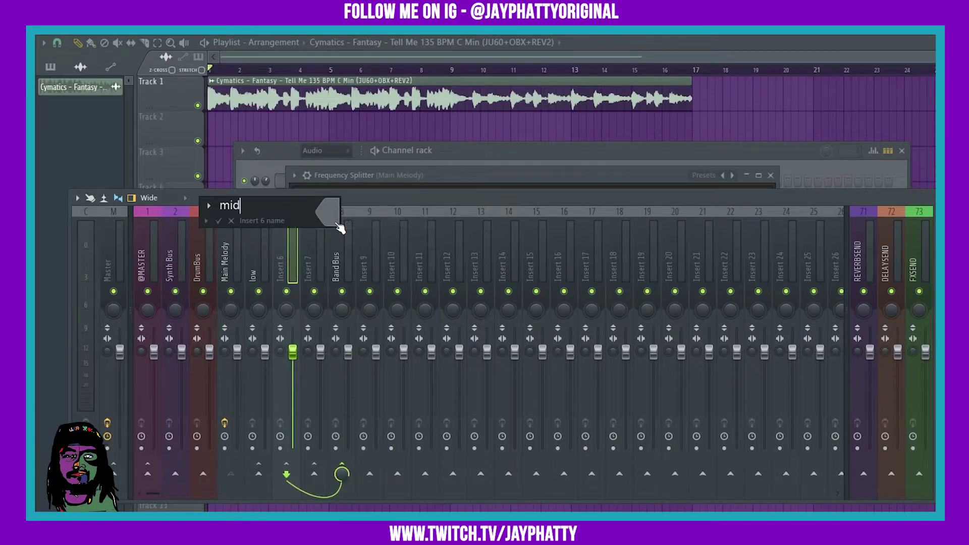
{"action": "key", "text": "Return"}
Rename mixer insert 7 as high.
{"action": "left_click", "coordinate": [317, 262]}
{"action": "right_click", "coordinate": [317, 262]}
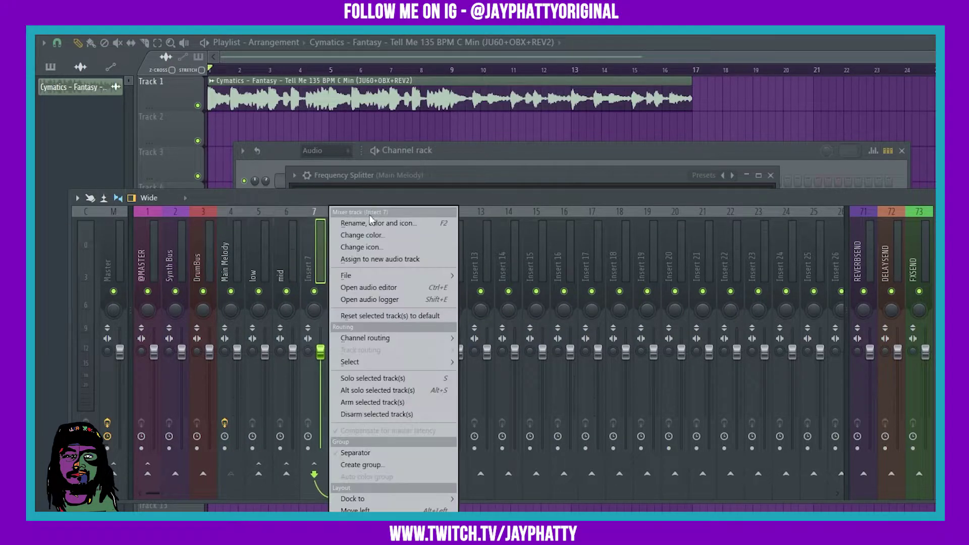
{"action": "left_click", "coordinate": [363, 224]}
{"action": "type", "text": "high"}
{"action": "key", "text": "Return"}
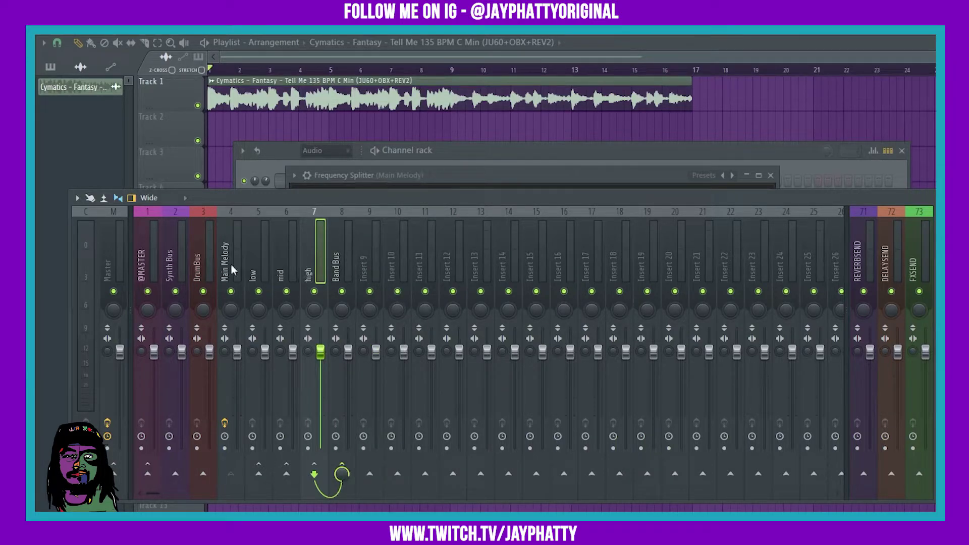
Assign the Frequency Splitter sends on Main Melody: low to 1, mid to 2 and high to 3.
{"action": "left_click", "coordinate": [256, 261]}
{"action": "left_click", "coordinate": [285, 261]}
{"action": "left_click", "coordinate": [310, 264]}
{"action": "left_click", "coordinate": [256, 260]}
{"action": "left_click", "coordinate": [235, 256]}
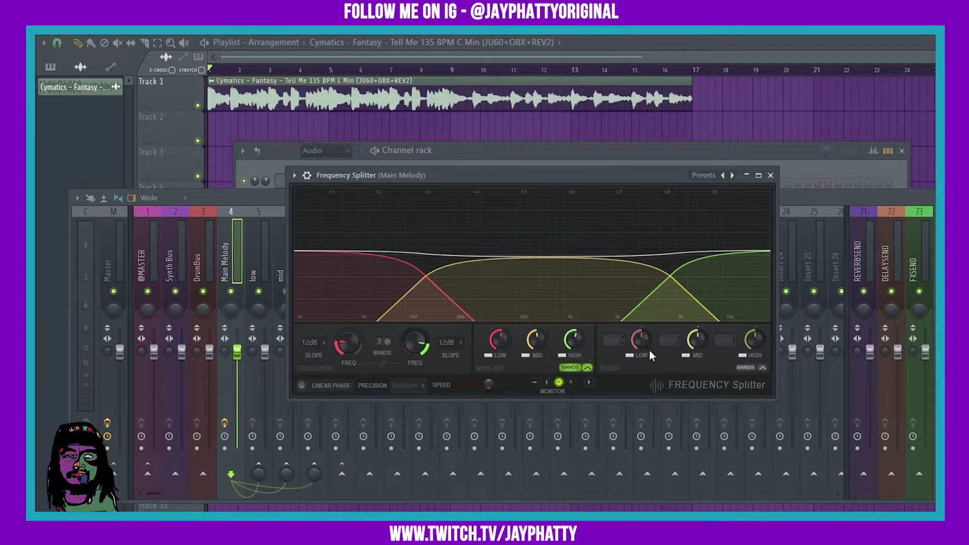
{"action": "left_click", "coordinate": [611, 344]}
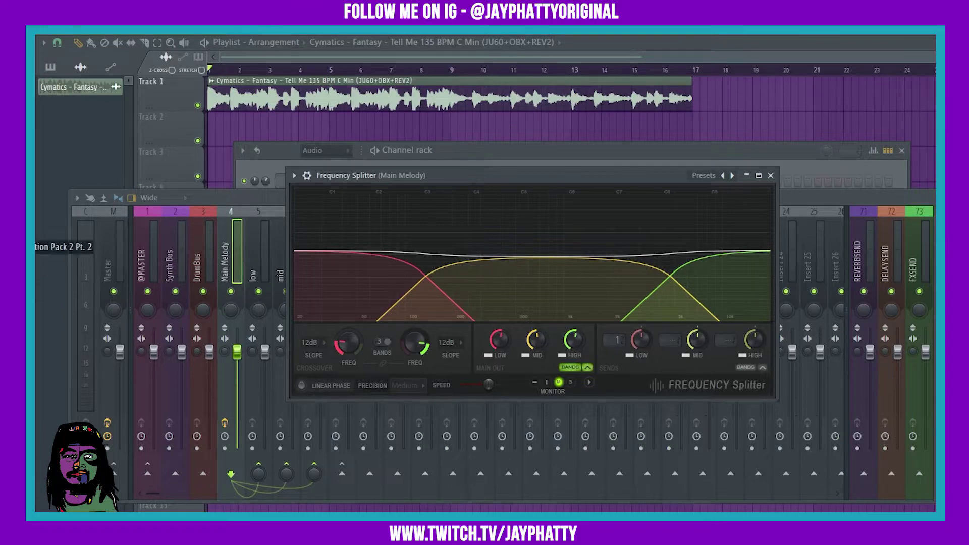
{"action": "left_click", "coordinate": [242, 202]}
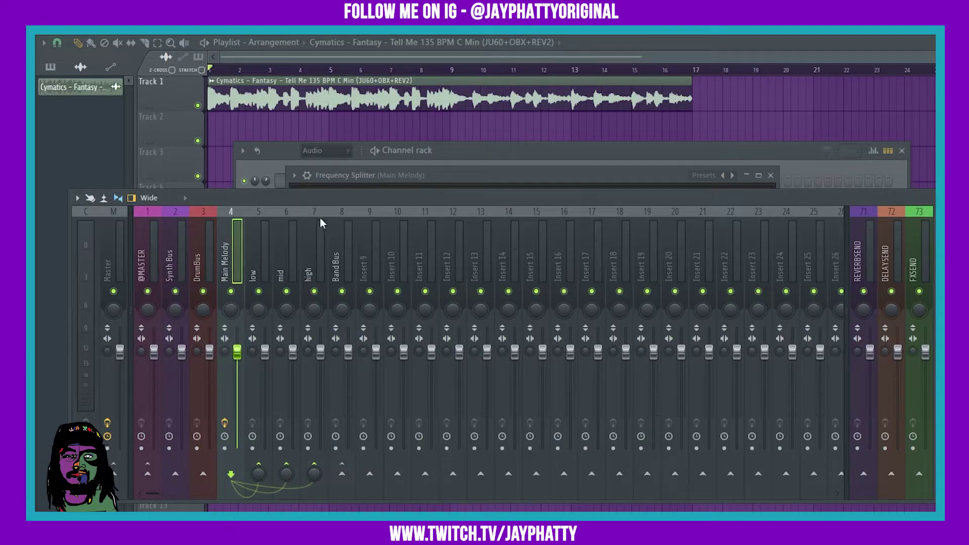
{"action": "double_click", "coordinate": [465, 171]}
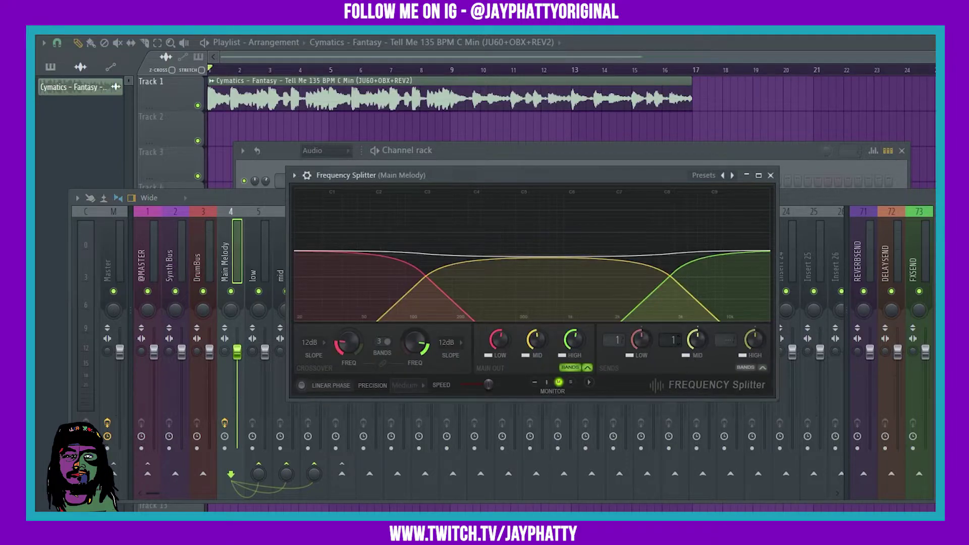
{"action": "left_click_drag", "start_coordinate": [721, 341], "coordinate": [722, 332]}
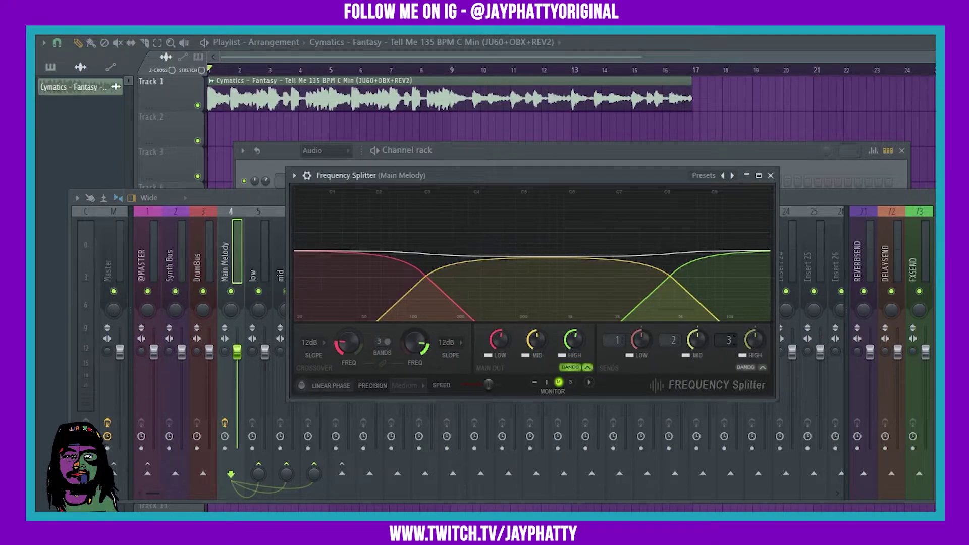
Check the routing of the mid, low and Main Melody tracks and close the Frequency Splitter window.
{"action": "left_click", "coordinate": [285, 275]}
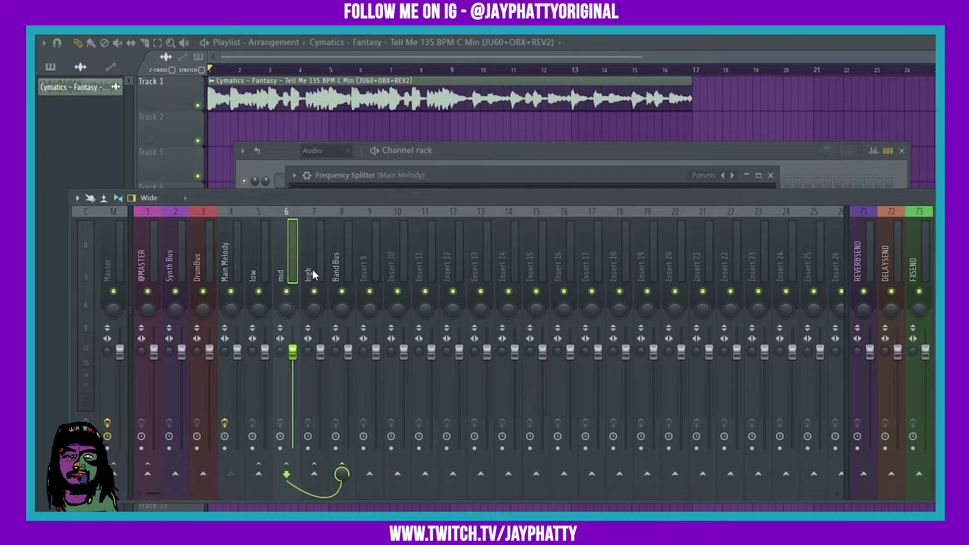
{"action": "left_click", "coordinate": [254, 273]}
{"action": "left_click", "coordinate": [232, 258]}
{"action": "left_click", "coordinate": [478, 183]}
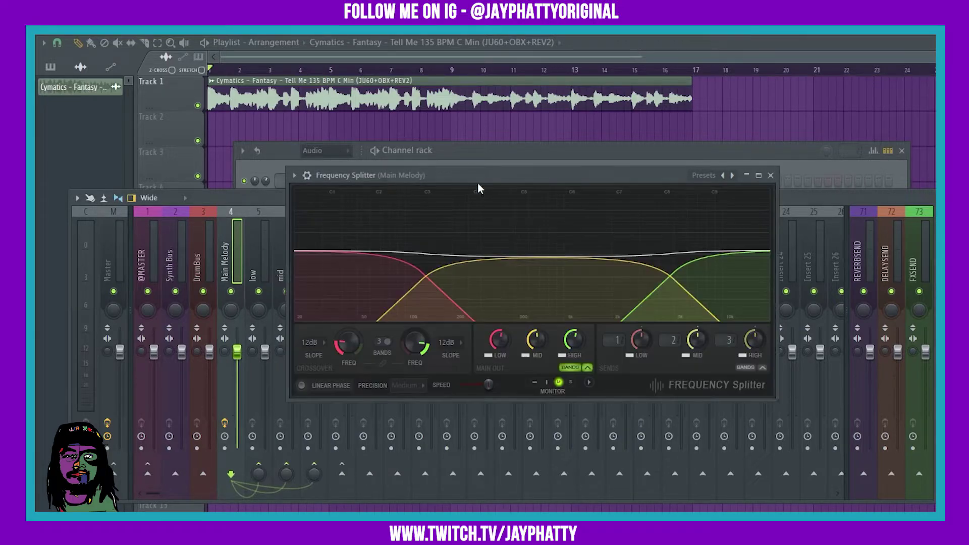
{"action": "left_click", "coordinate": [770, 176]}
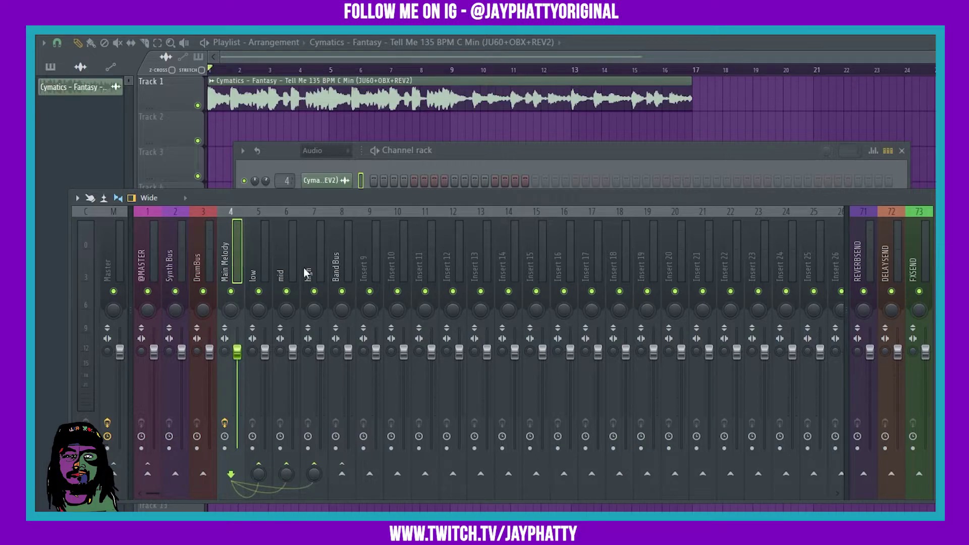
Play the melody and solo the low, mid and high mixer tracks in turn, ending with all tracks unsoloed.
{"action": "key", "text": "space"}
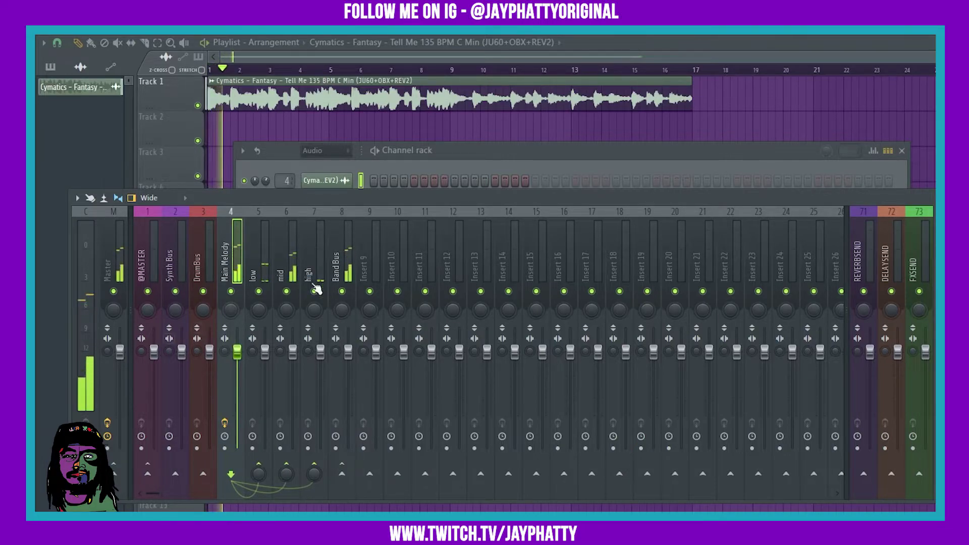
{"action": "right_click", "coordinate": [259, 291]}
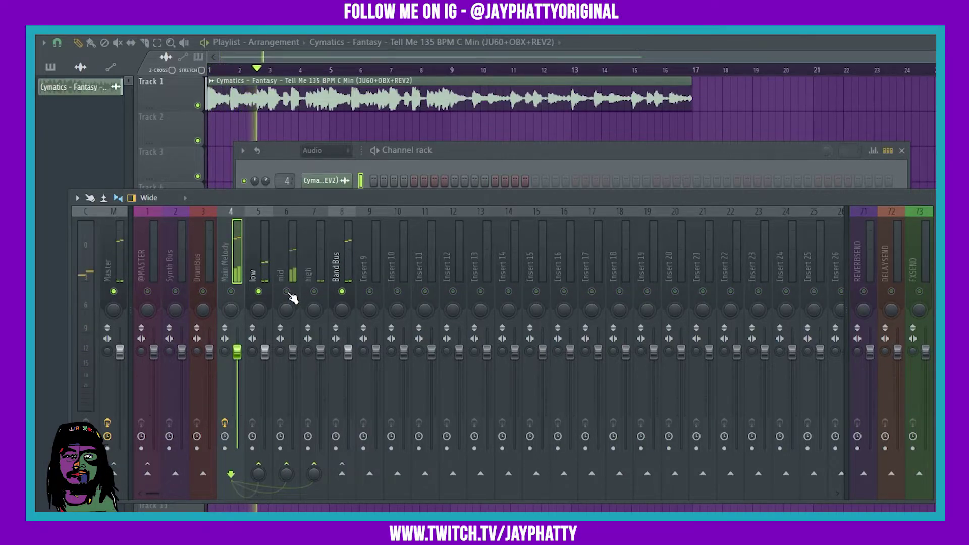
{"action": "right_click", "coordinate": [286, 291]}
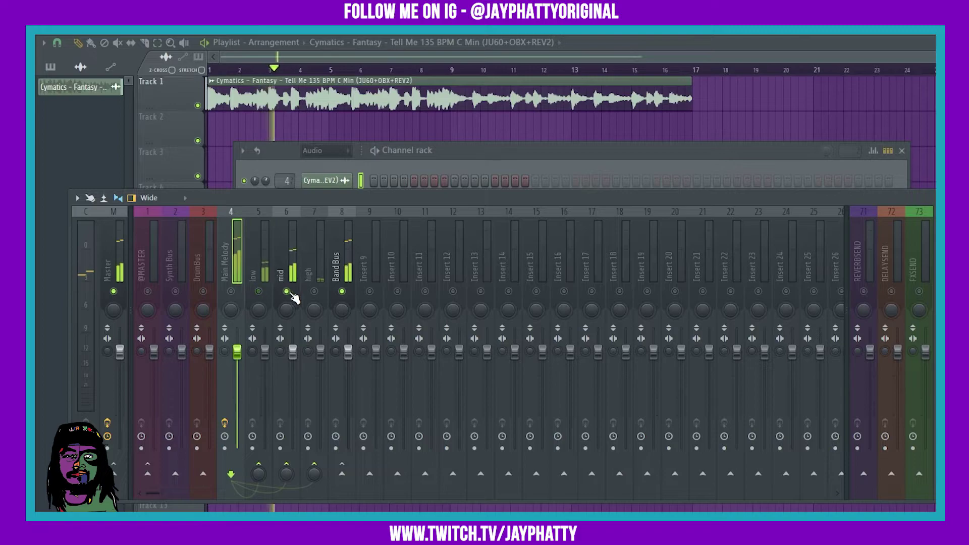
{"action": "left_click", "coordinate": [314, 291]}
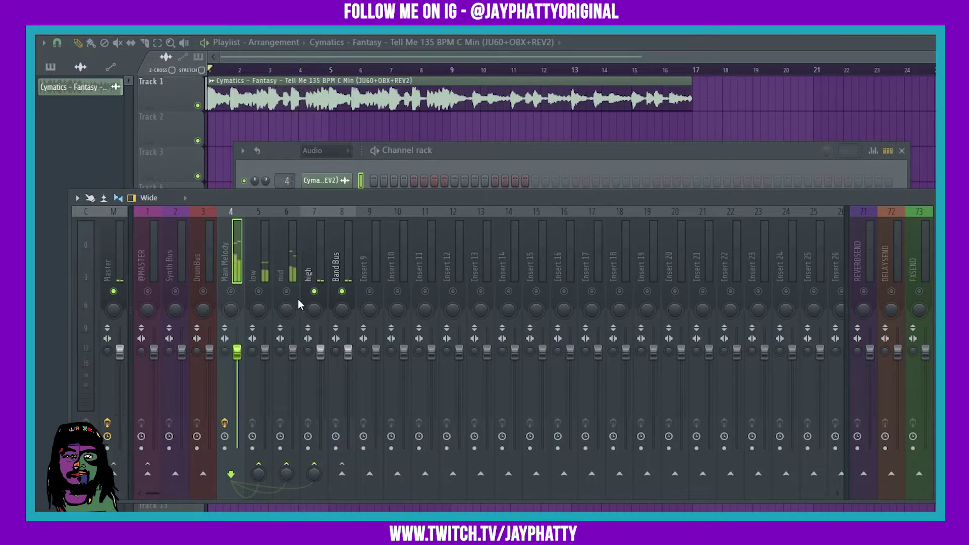
{"action": "key", "text": "space"}
{"action": "right_click", "coordinate": [313, 293]}
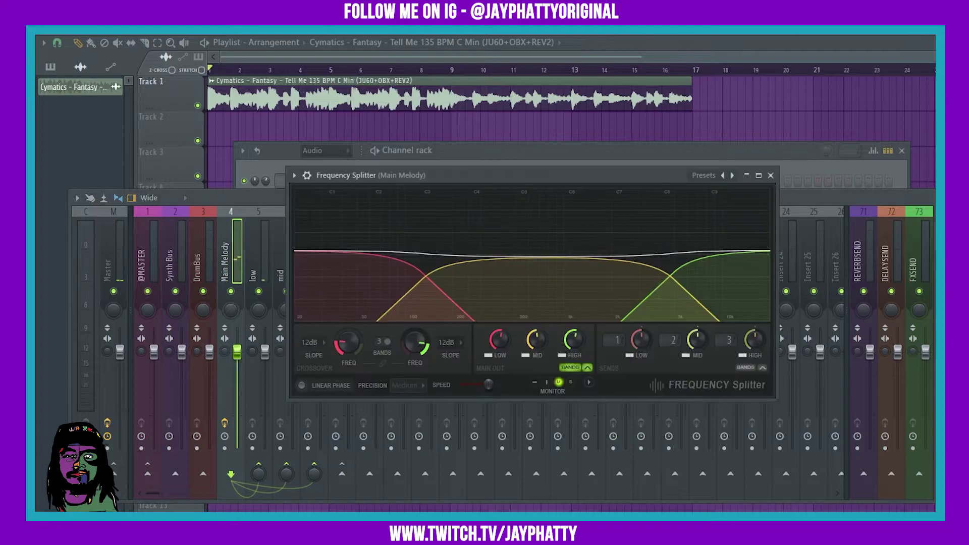
Audition the low, mid and high sends in the Frequency Splitter by soloing them during playback, ending with the plugin window closed.
{"action": "left_click", "coordinate": [292, 258]}
{"action": "left_click", "coordinate": [630, 356]}
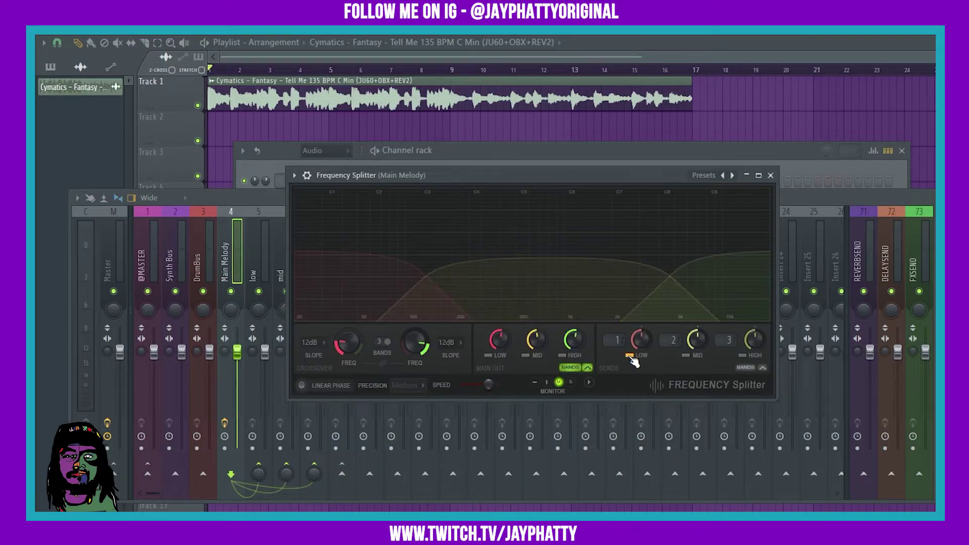
{"action": "left_click", "coordinate": [630, 357]}
{"action": "key", "text": "space"}
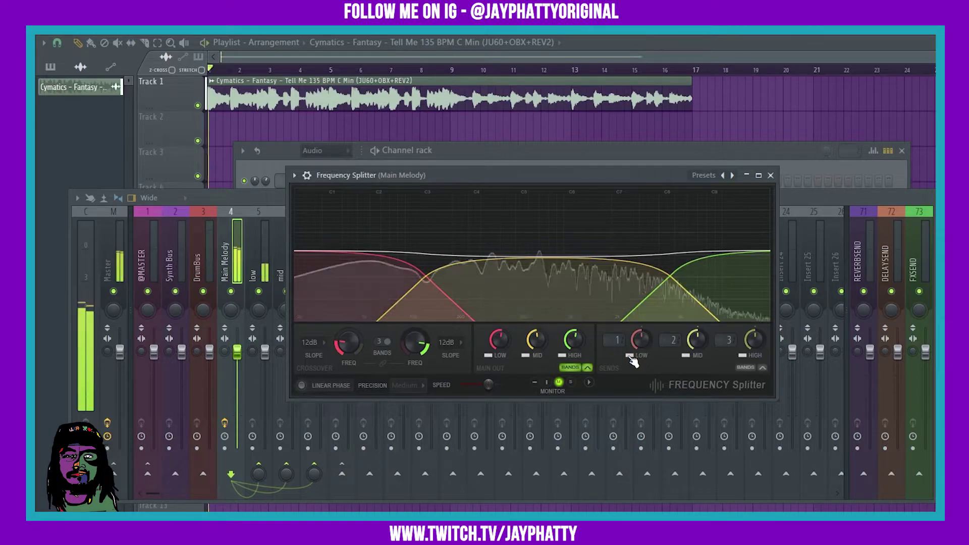
{"action": "left_click", "coordinate": [630, 356]}
{"action": "left_click", "coordinate": [685, 356]}
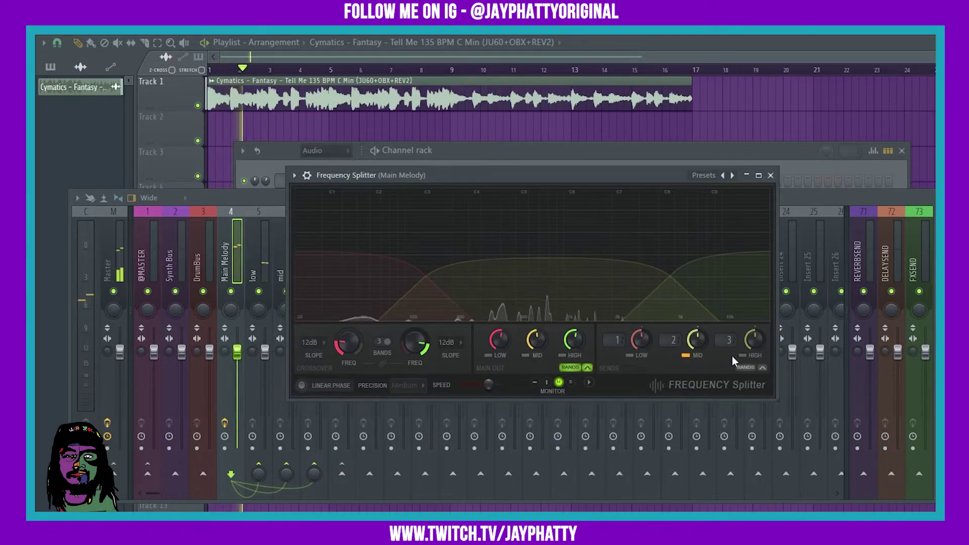
{"action": "left_click", "coordinate": [743, 355]}
{"action": "left_click", "coordinate": [743, 355]}
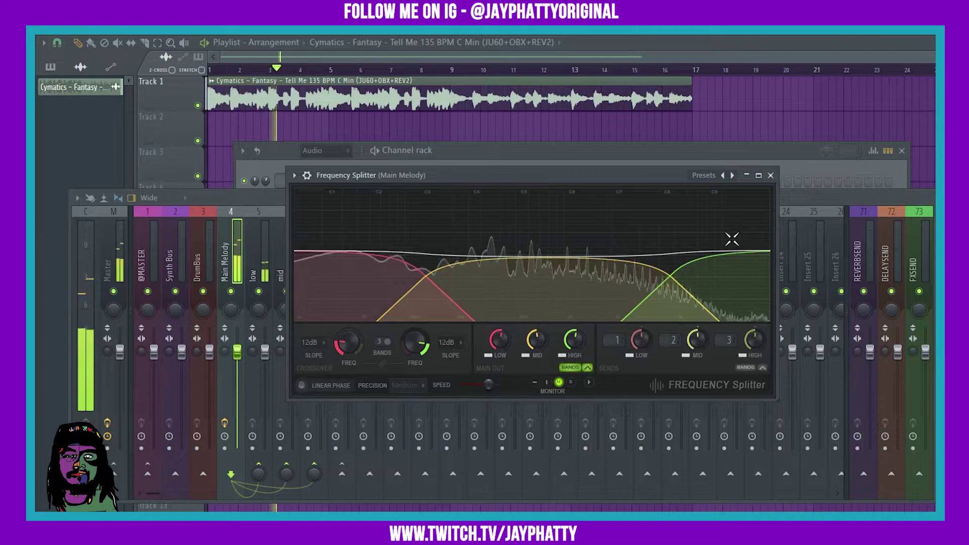
{"action": "key", "text": "space"}
{"action": "left_click", "coordinate": [770, 176]}
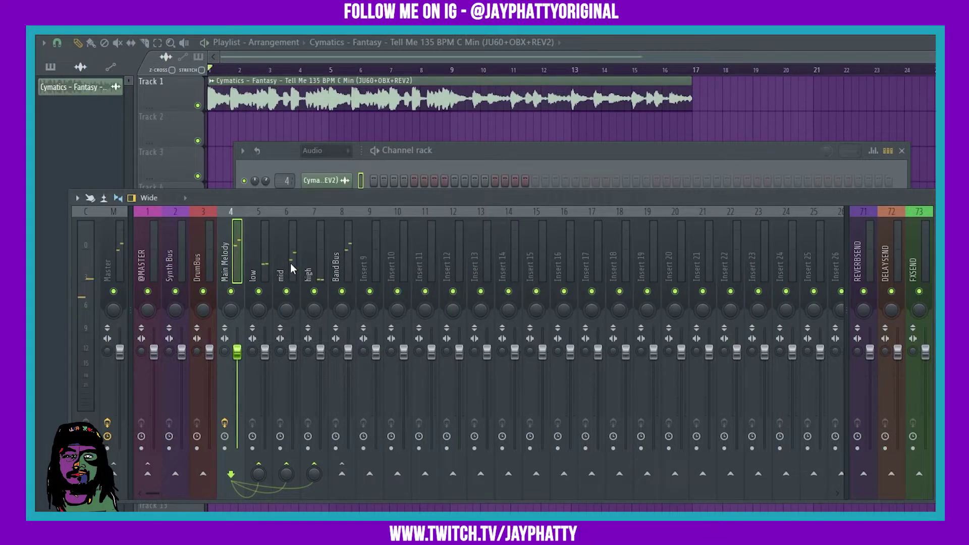
{"action": "left_click", "coordinate": [257, 265]}
{"action": "left_click", "coordinate": [283, 261]}
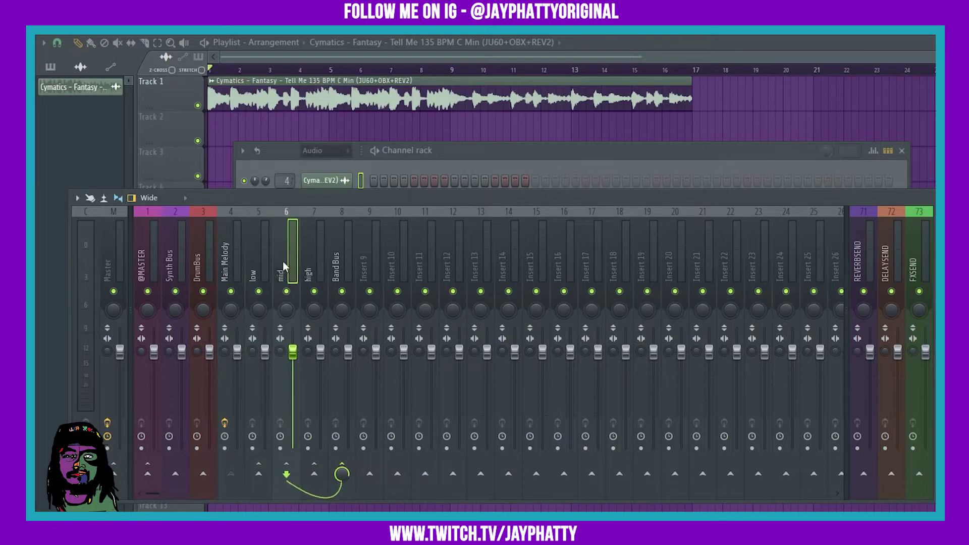
{"action": "left_click", "coordinate": [344, 270]}
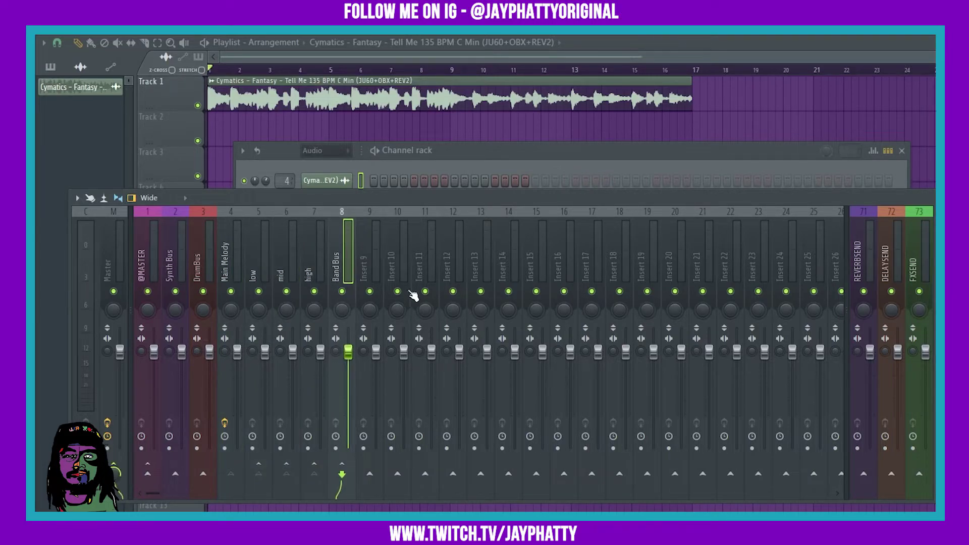
{"action": "left_click", "coordinate": [257, 271]}
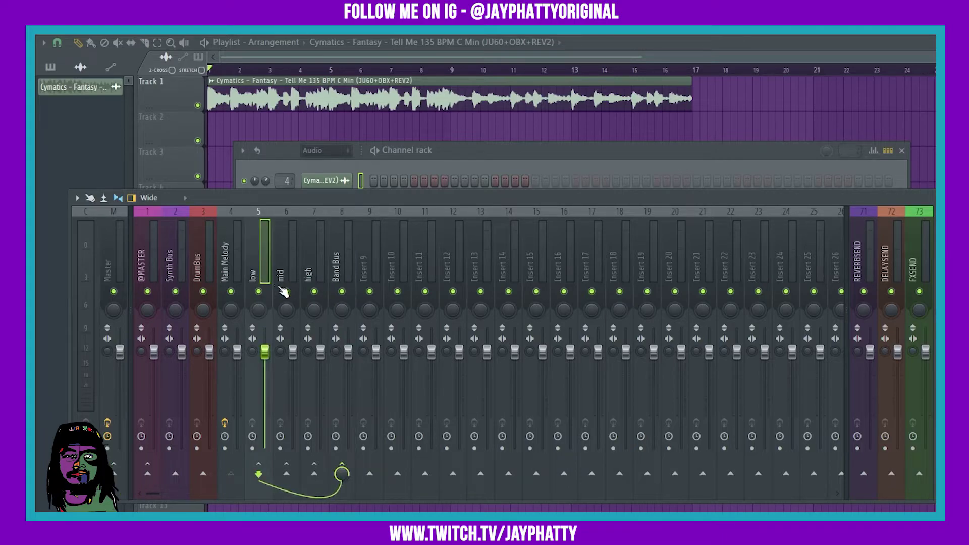
Try small level changes on the faders of the mid and high mixer tracks.
{"action": "left_click", "coordinate": [294, 364]}
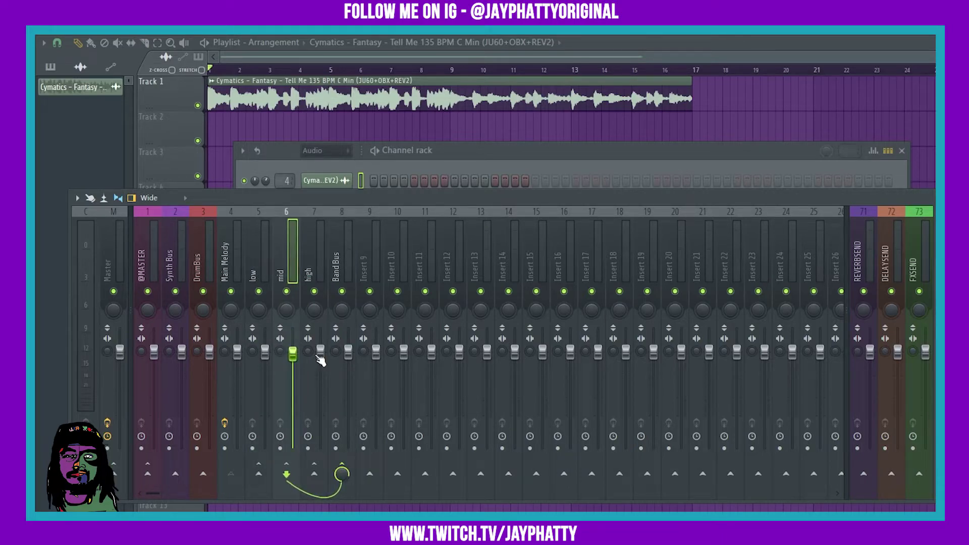
{"action": "left_click_drag", "start_coordinate": [317, 355], "coordinate": [292, 360]}
{"action": "left_click", "coordinate": [322, 357]}
{"action": "right_click", "coordinate": [307, 363]}
{"action": "left_click", "coordinate": [306, 366]}
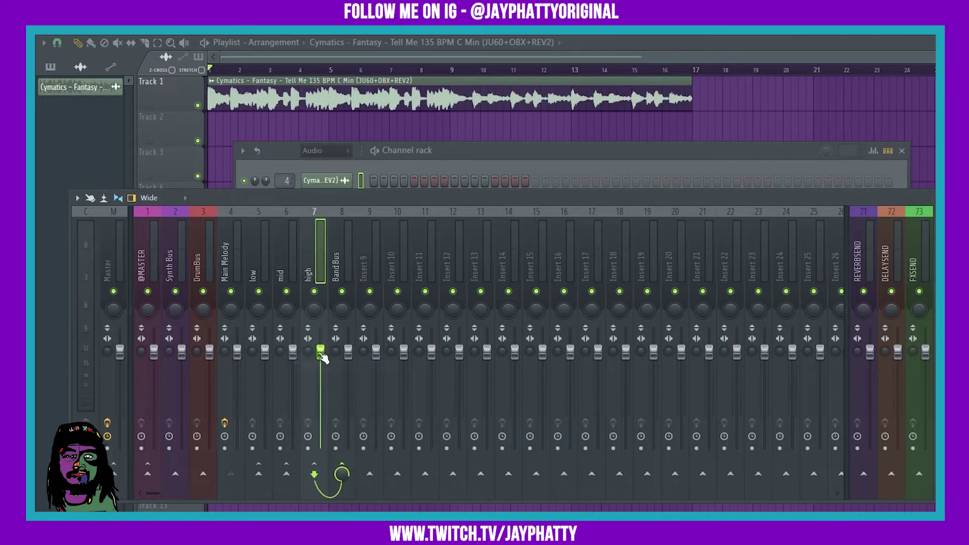
{"action": "right_click", "coordinate": [318, 352]}
{"action": "left_click", "coordinate": [333, 361]}
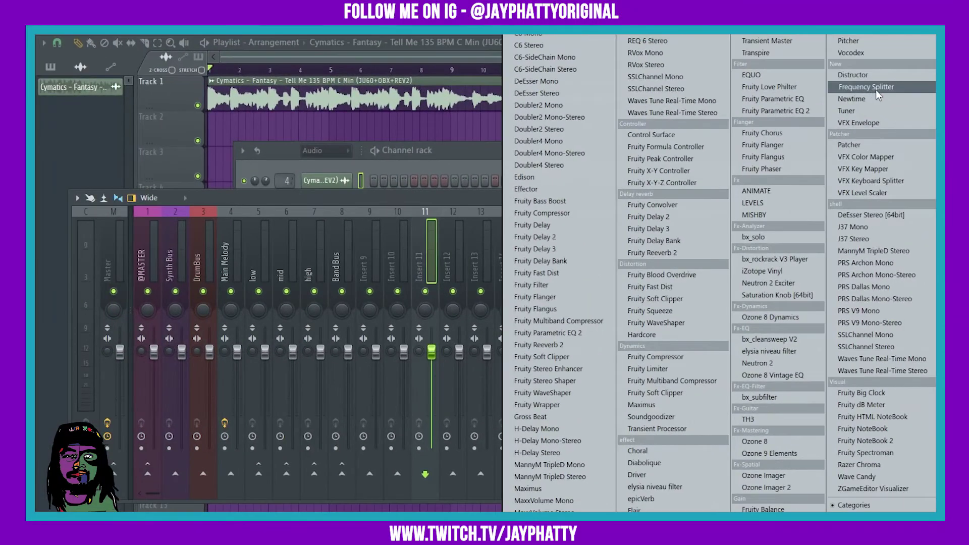
Load the Tuner on mixer insert 11 and test it with a live audio input before closing its window.
{"action": "left_click", "coordinate": [855, 111]}
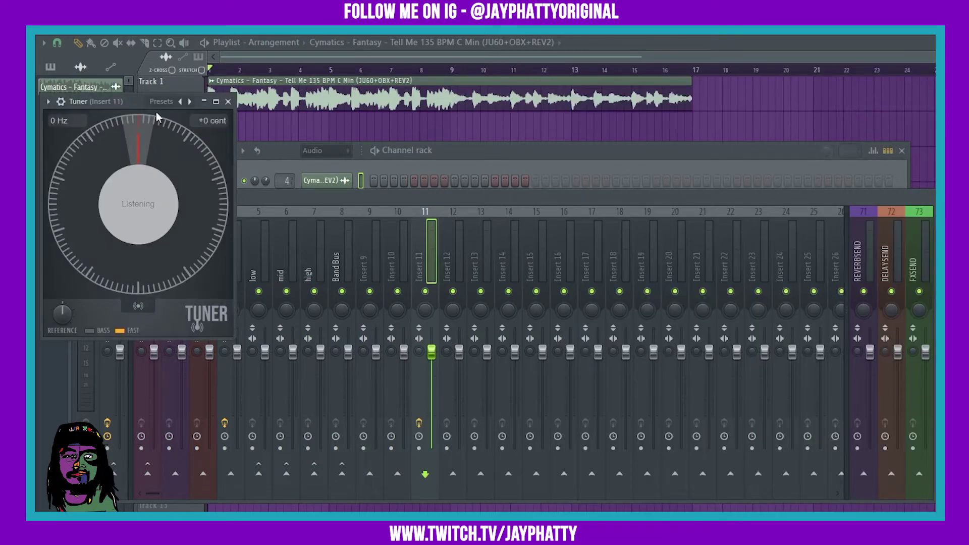
{"action": "left_click_drag", "start_coordinate": [156, 114], "coordinate": [261, 69]}
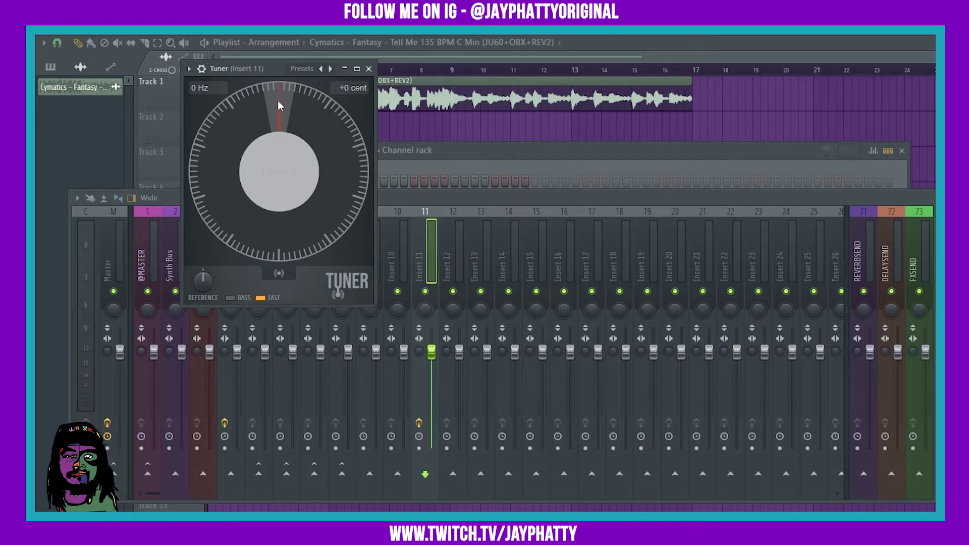
{"action": "left_click", "coordinate": [429, 237]}
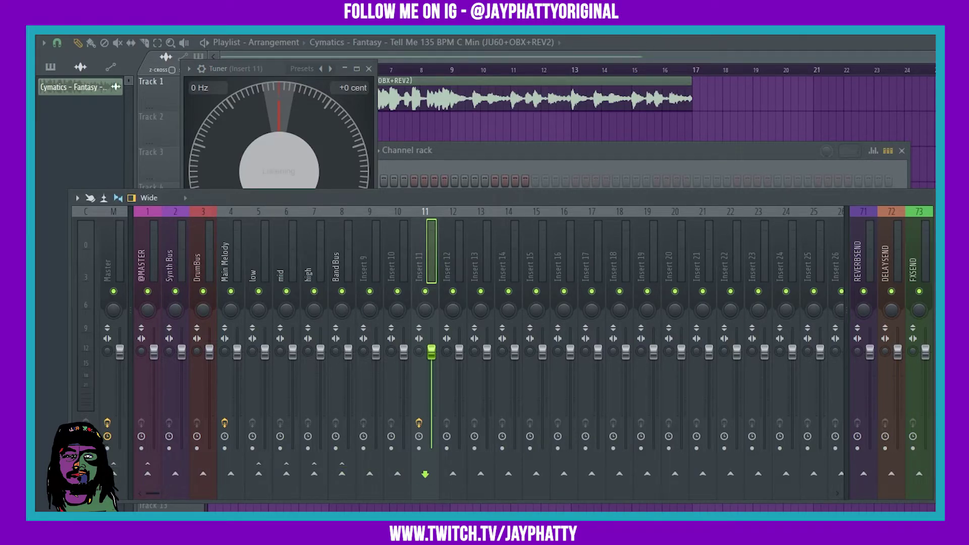
{"action": "left_click_drag", "start_coordinate": [264, 64], "coordinate": [301, 96]}
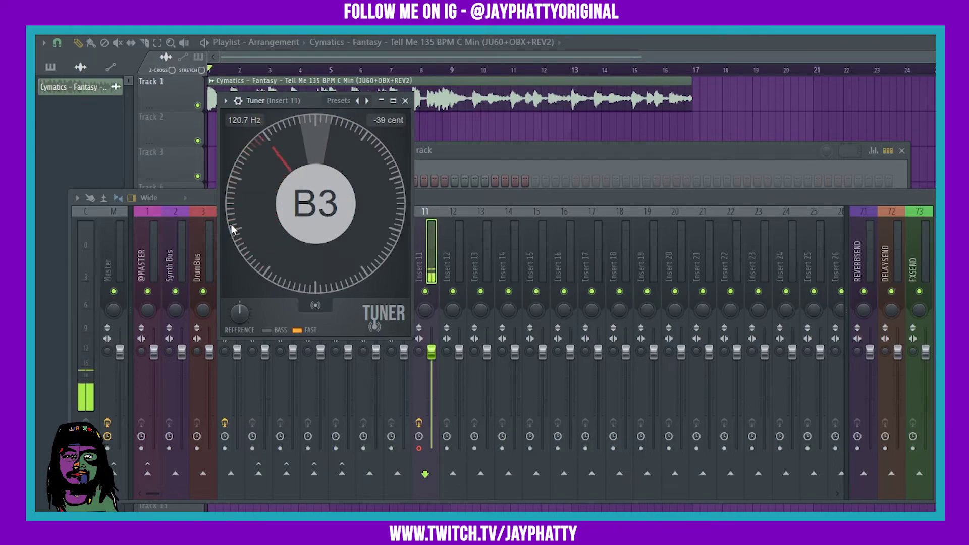
{"action": "left_click", "coordinate": [405, 101]}
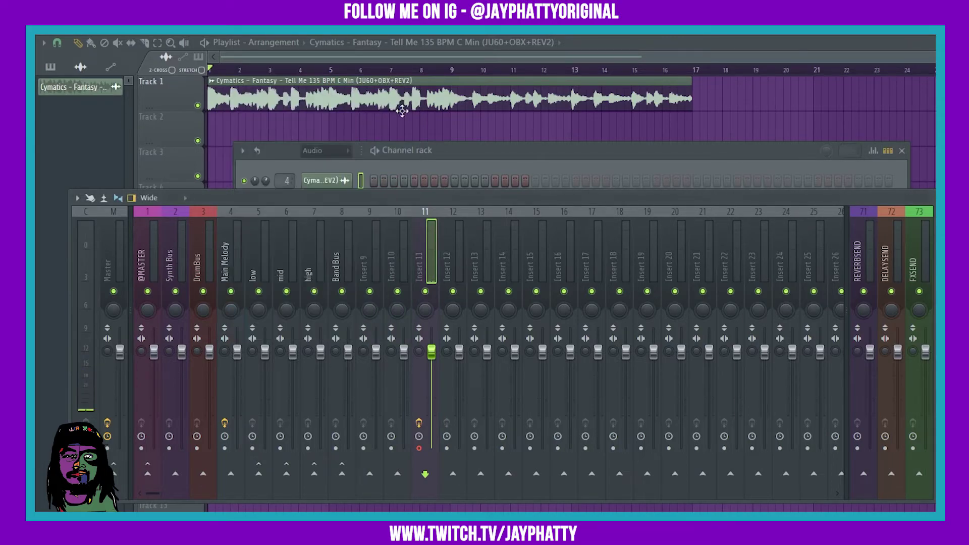